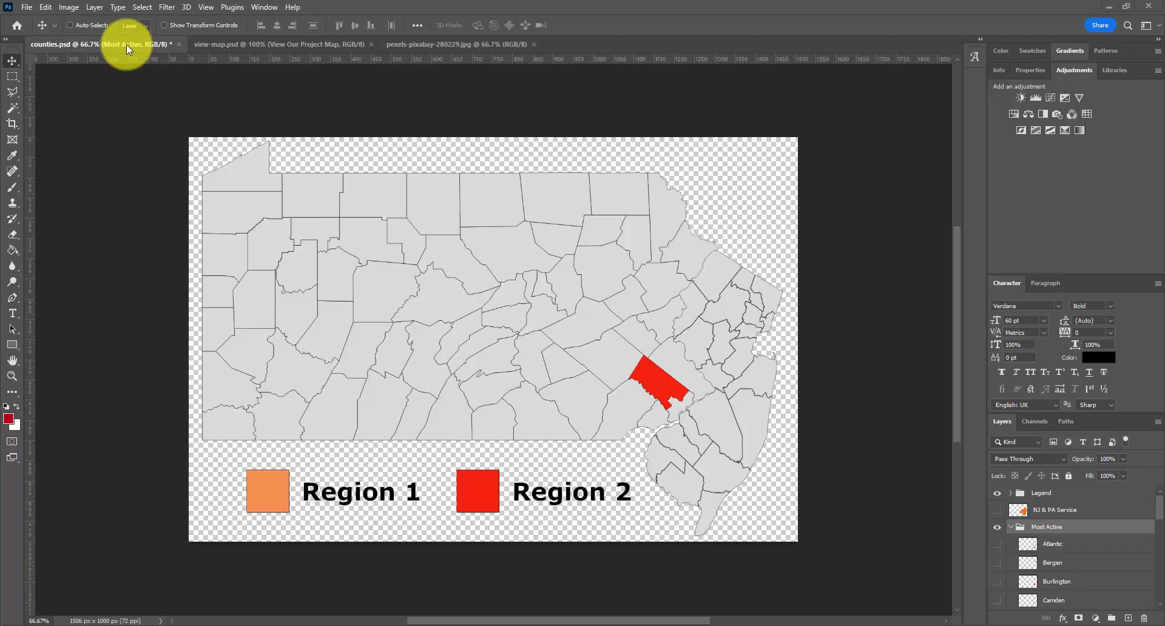
Open the Image Processor for the open images and review its JPEG saving and 800 x 600 px resize-to-fit settings.
left_click(27, 12)
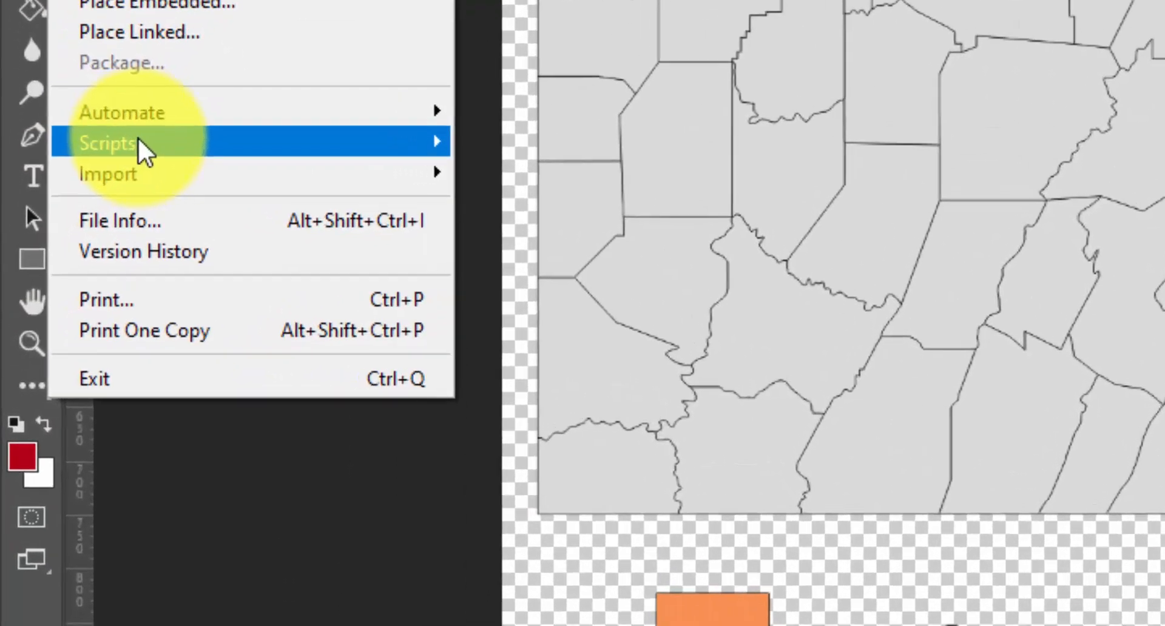
mouse_move(49, 299)
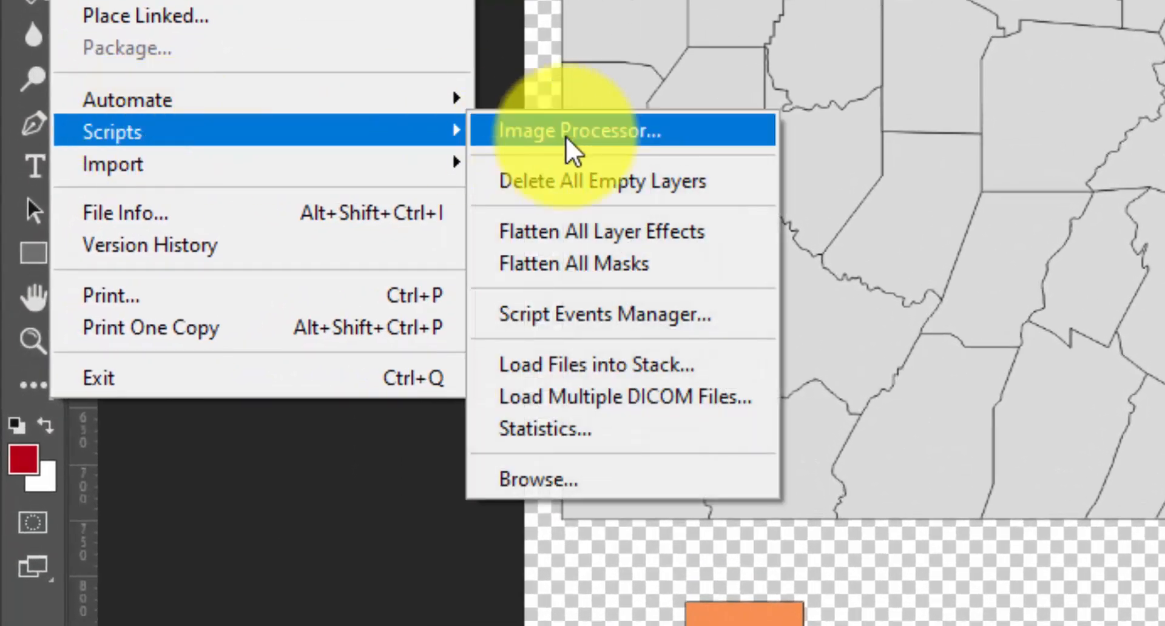
left_click(597, 135)
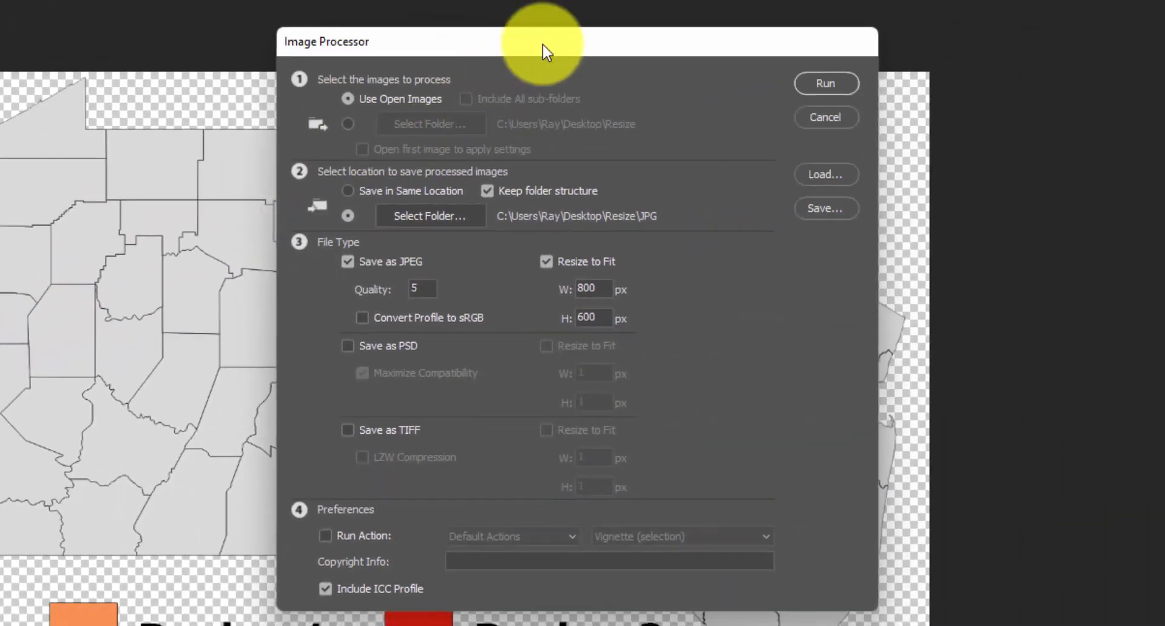
left_click_drag(543, 44, 217, 44)
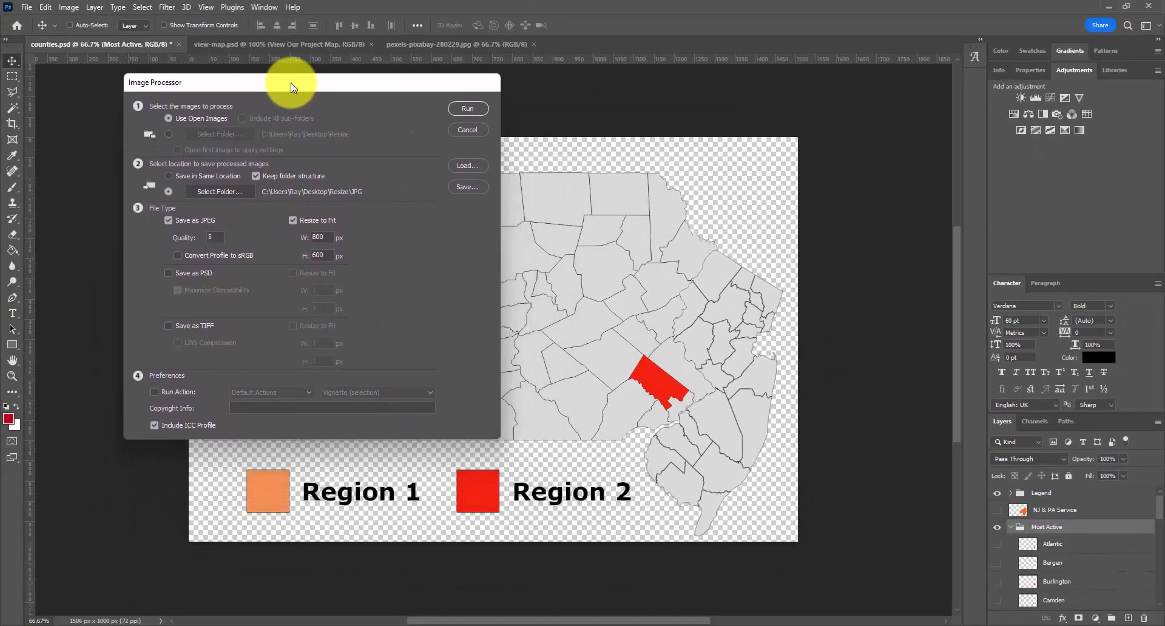
left_click_drag(293, 86, 295, 115)
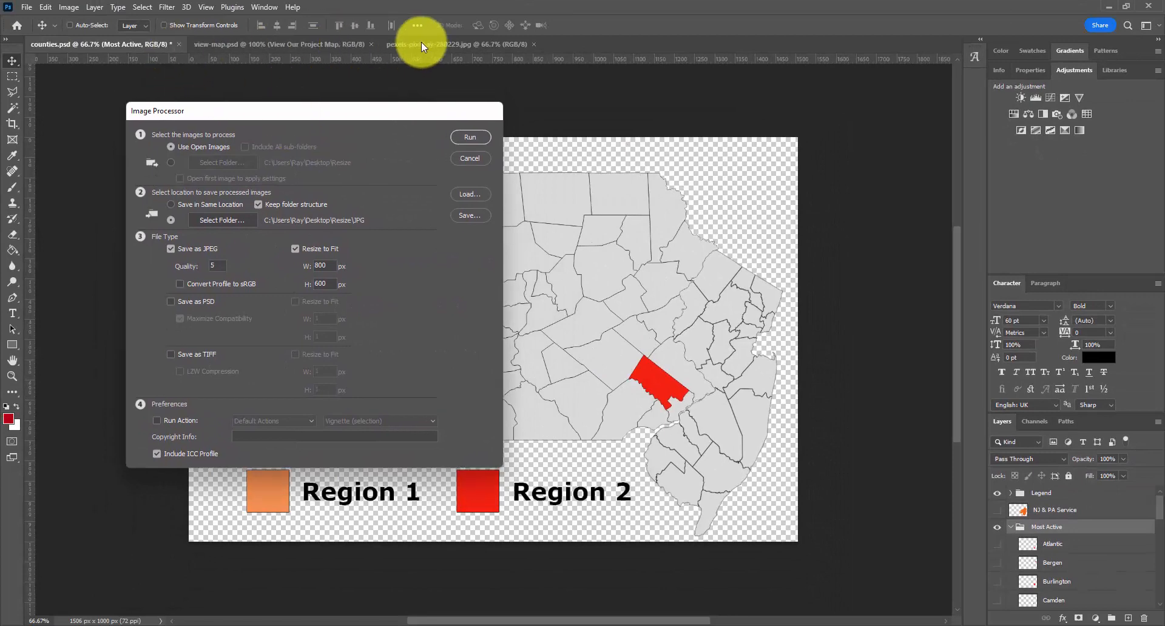
left_click_drag(395, 111, 653, 122)
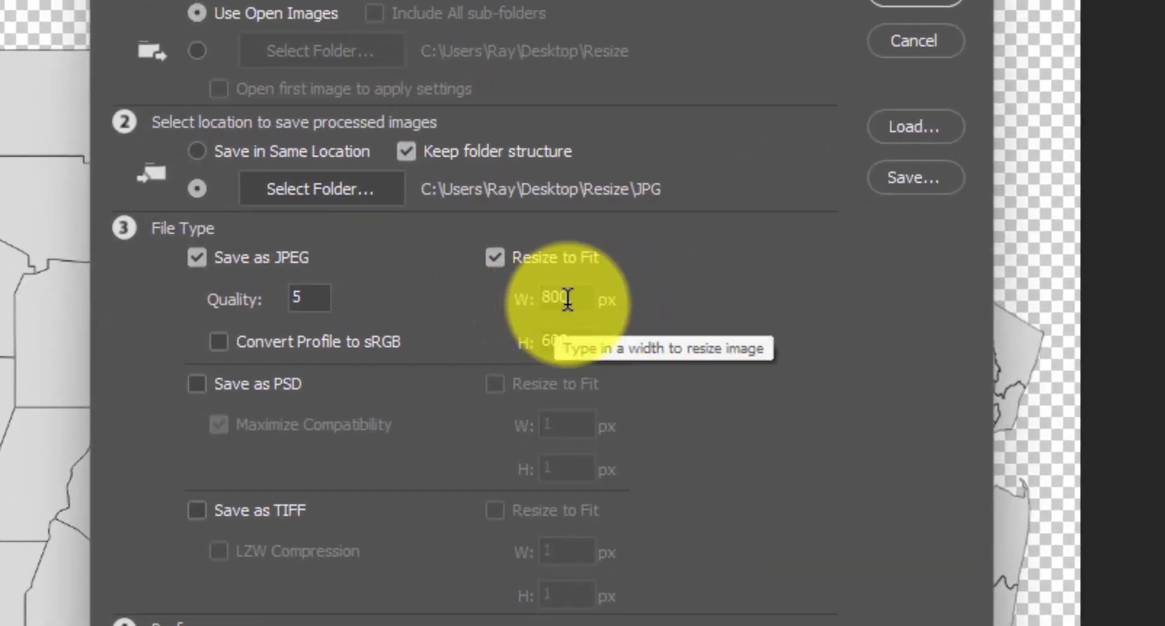
double_click(567, 299)
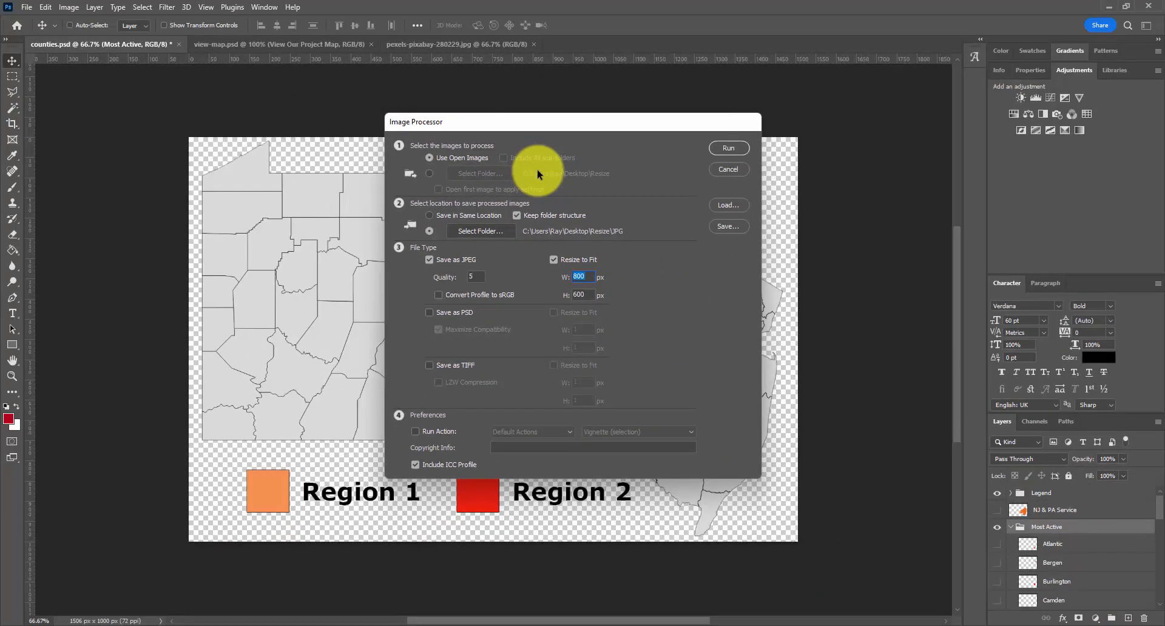
left_click(728, 148)
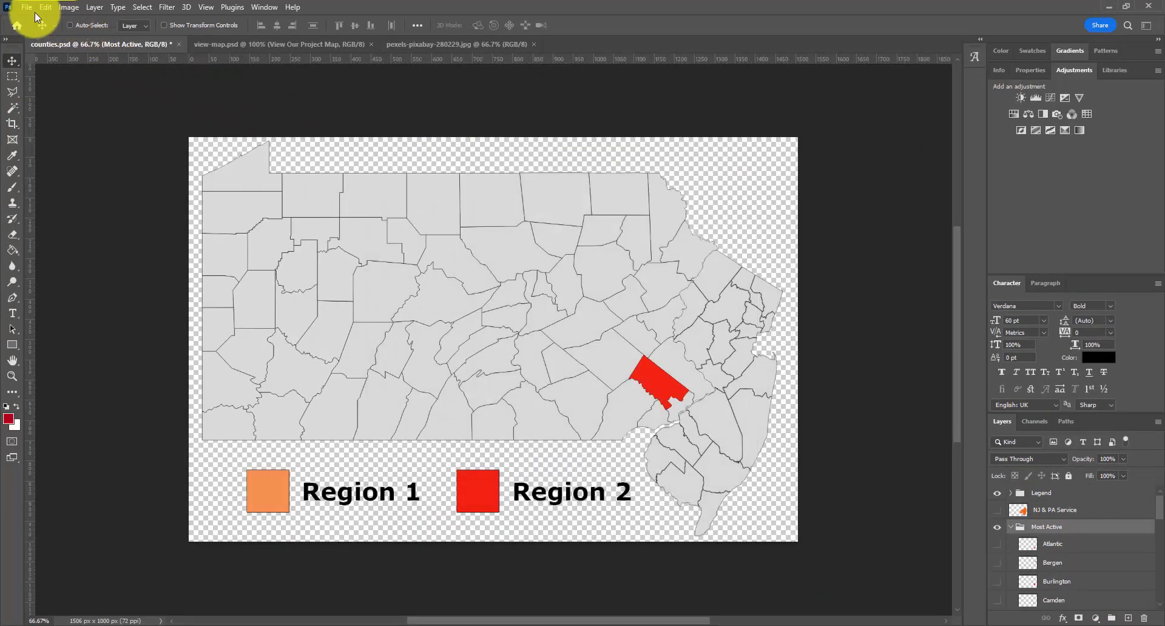
Open the Export As settings for the counties map and examine the available file formats and the image width.
left_click(27, 7)
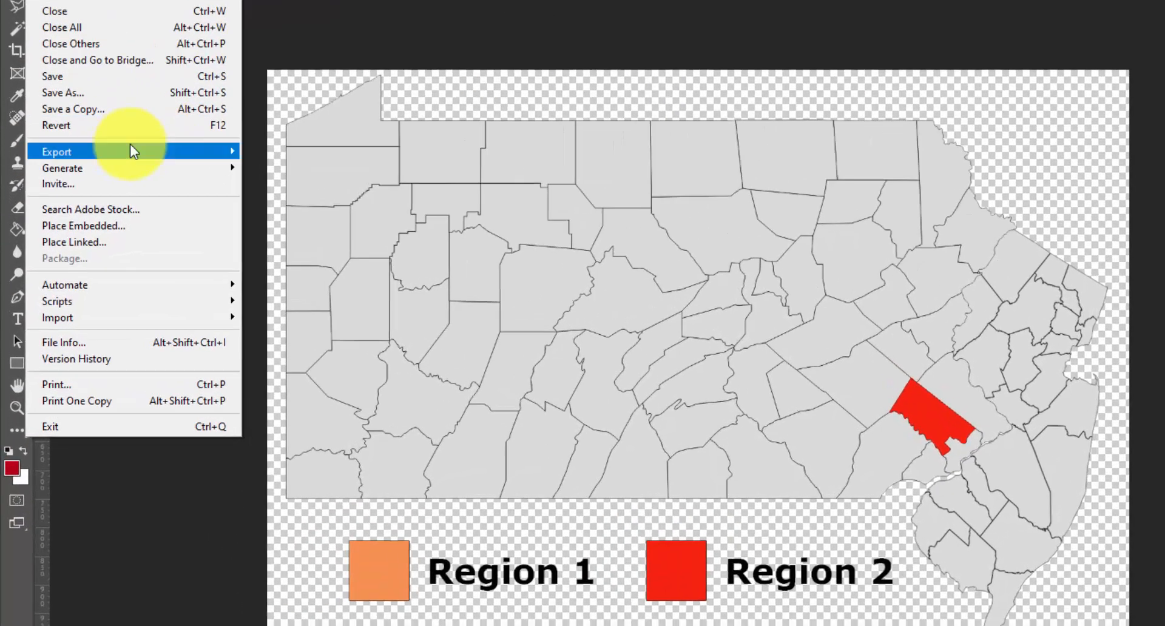
mouse_move(79, 194)
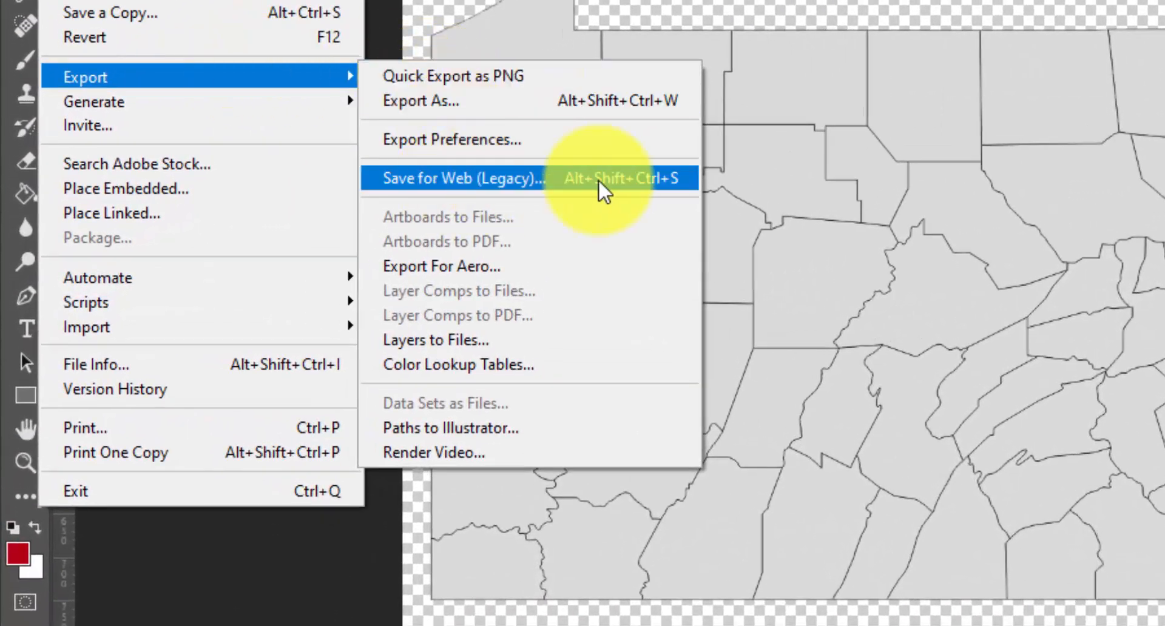
left_click(627, 97)
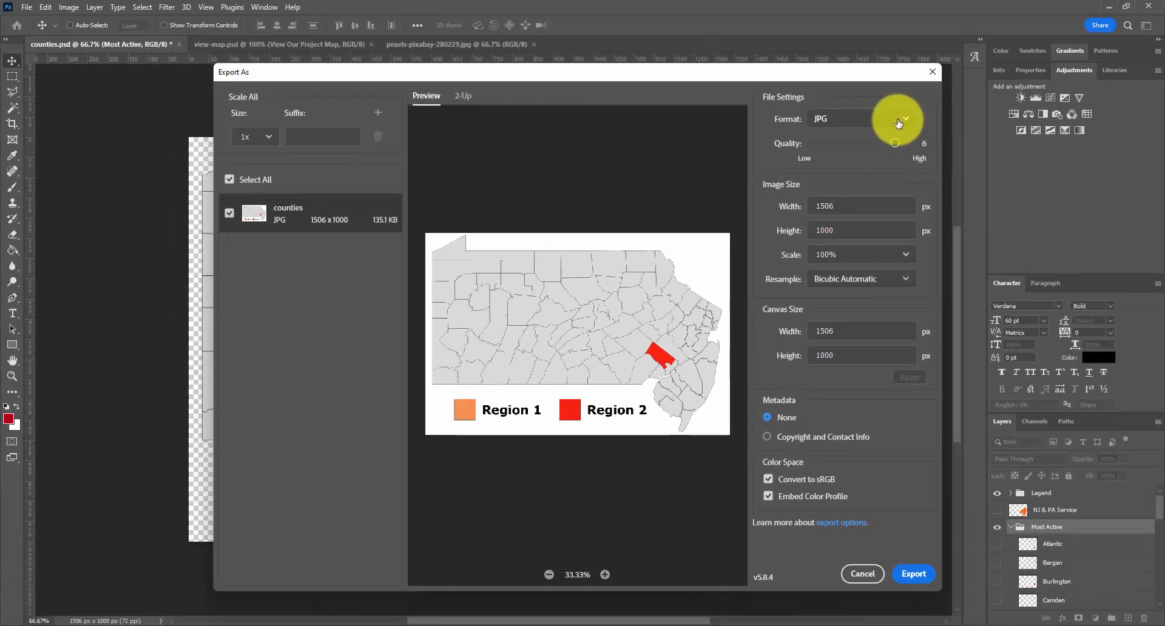
left_click(898, 119)
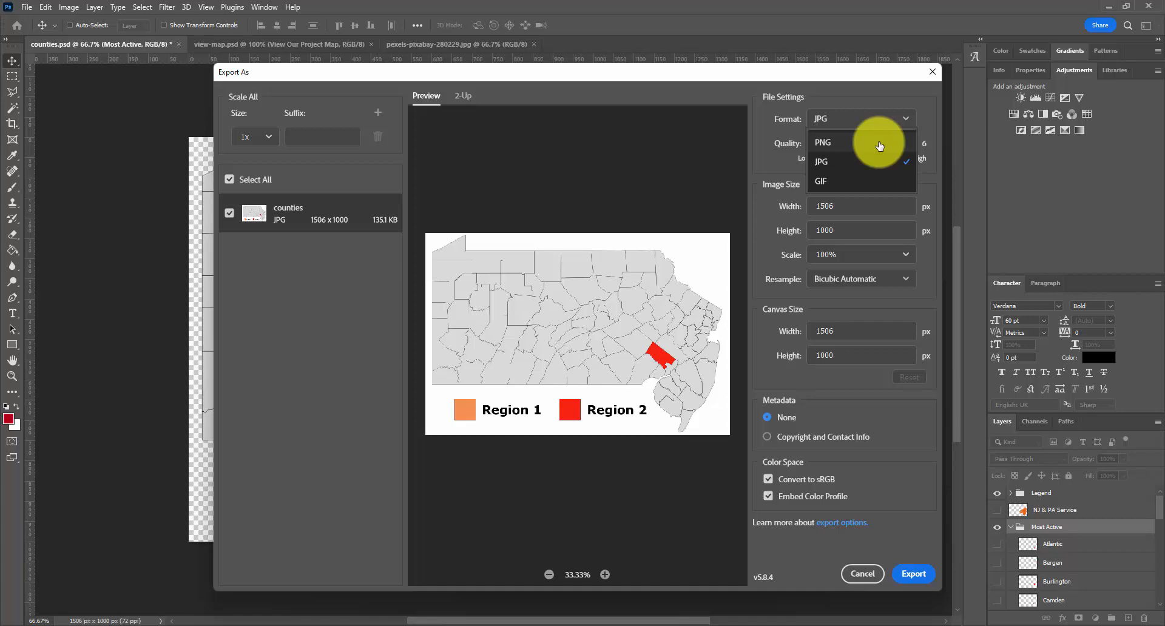
left_click(920, 92)
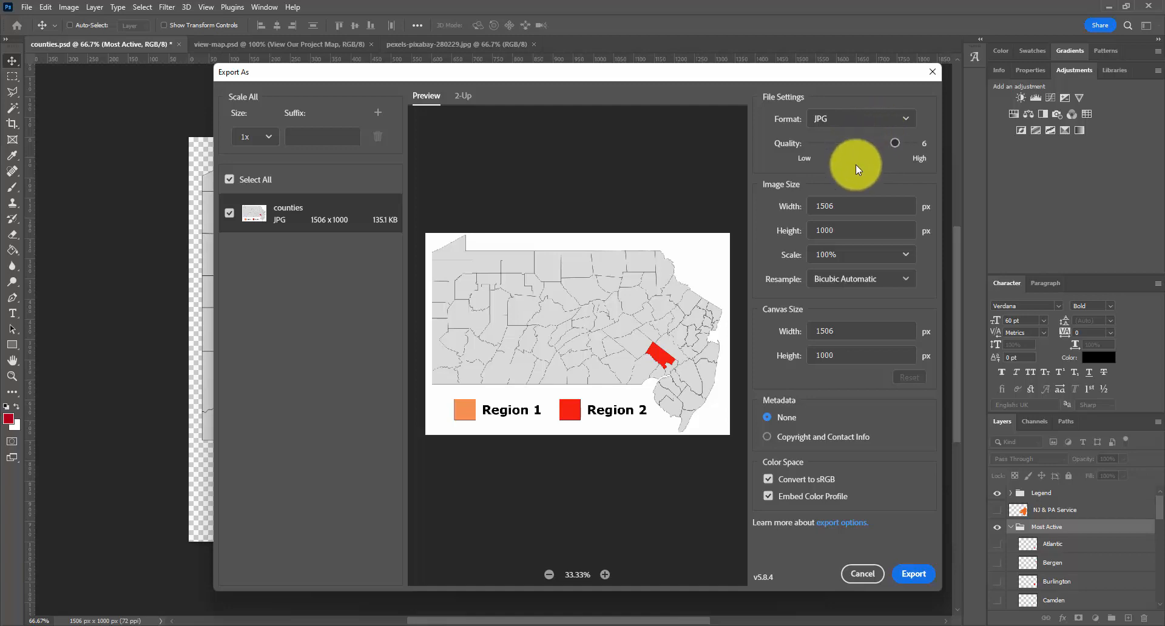
left_click(839, 207)
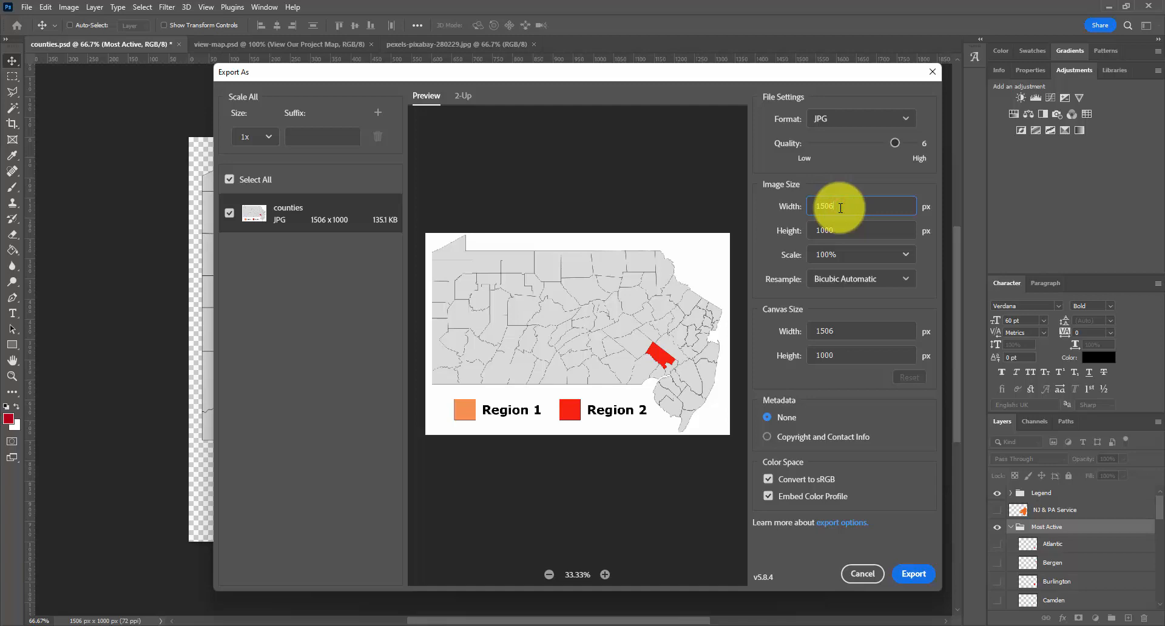
left_click(915, 573)
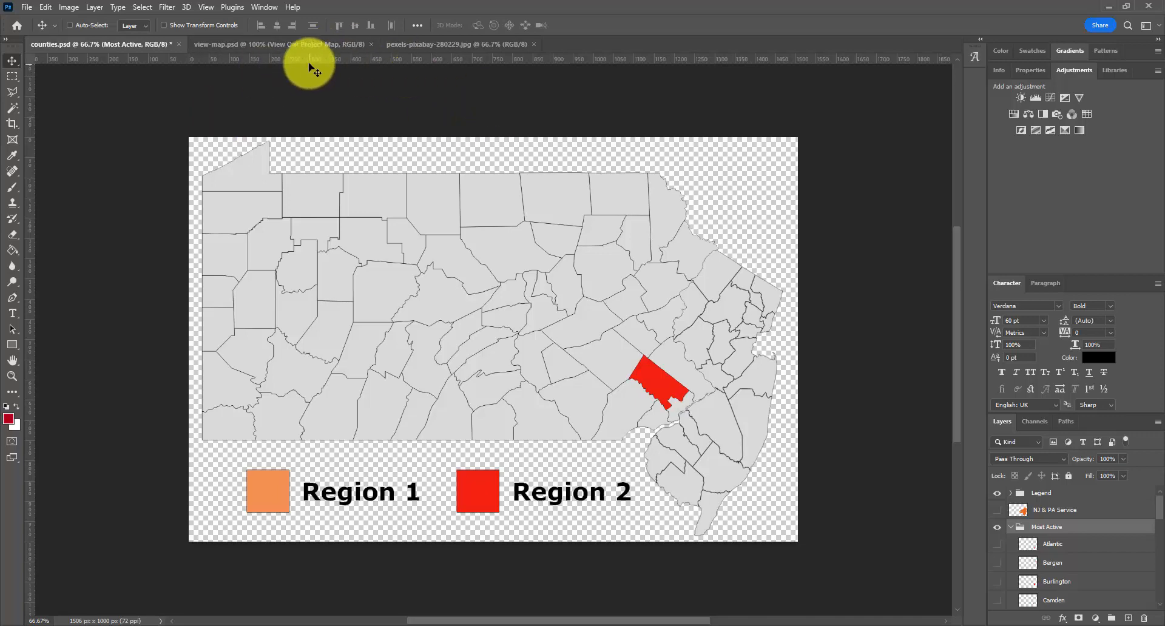
View the project map document, switch to the house photo and convert its Background into an editable layer named Layer 0.
left_click(317, 42)
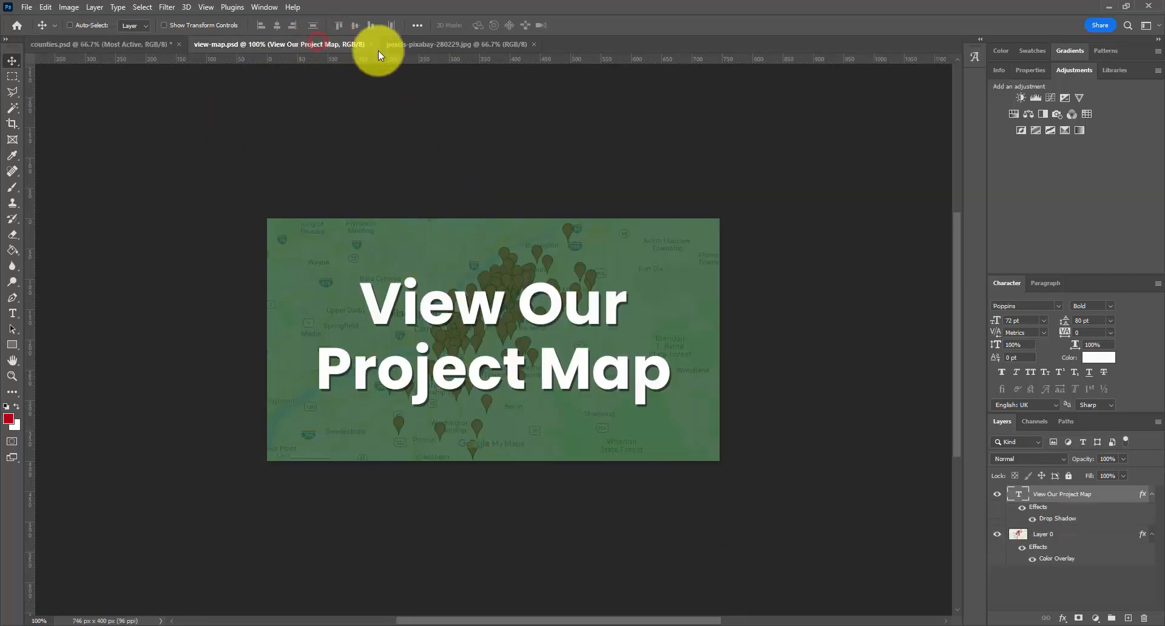
left_click(467, 46)
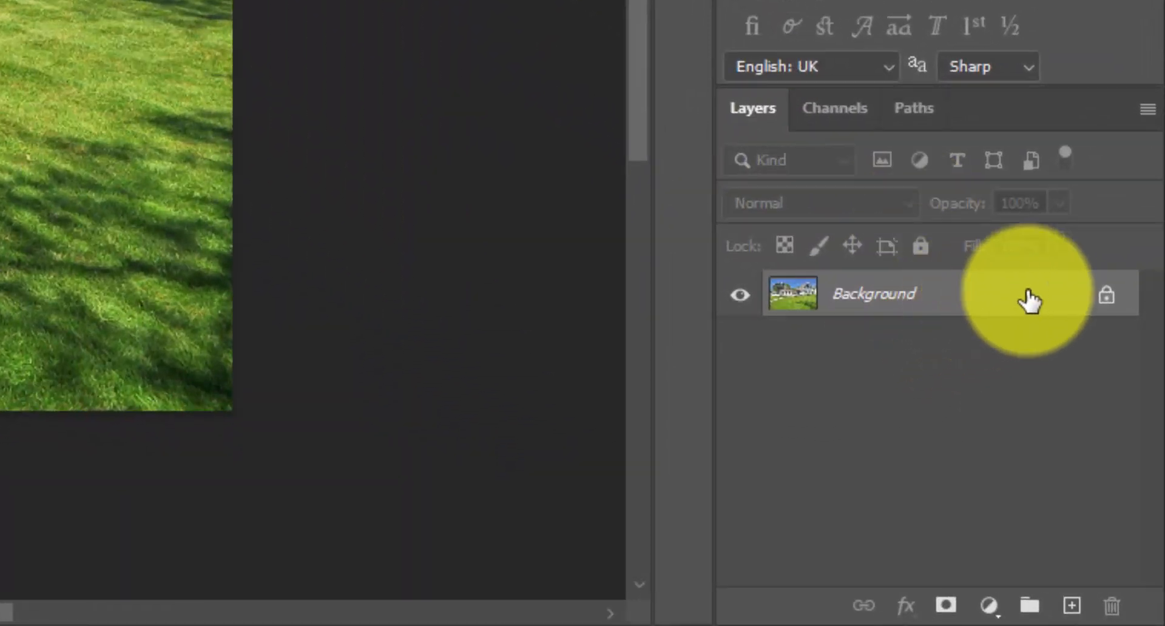
left_click(995, 301)
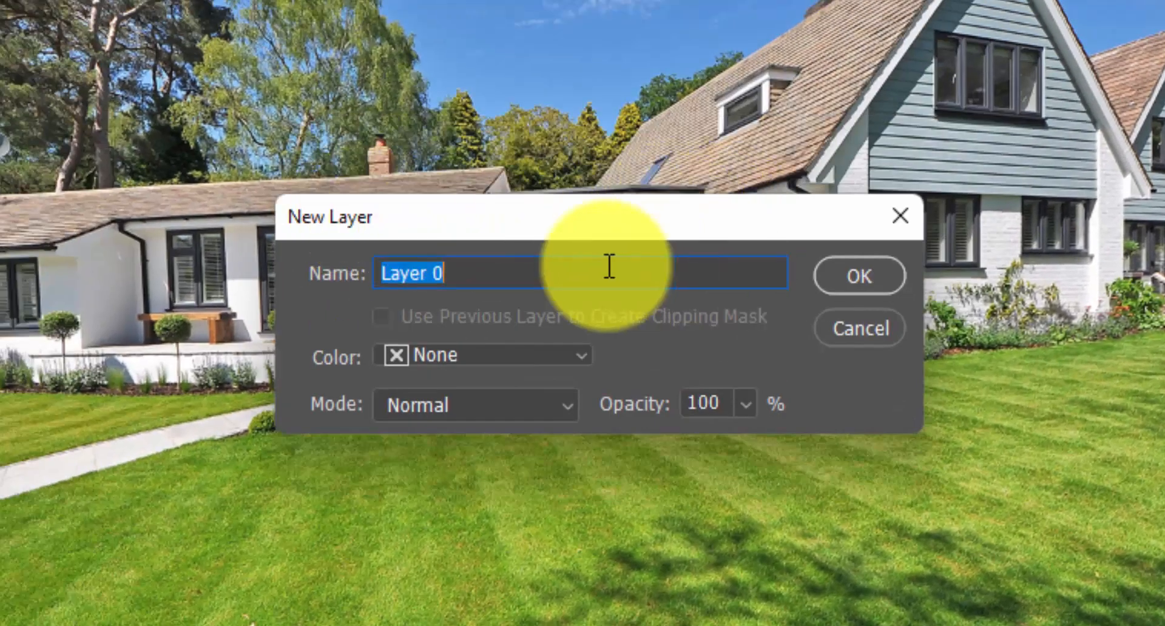
left_click(846, 276)
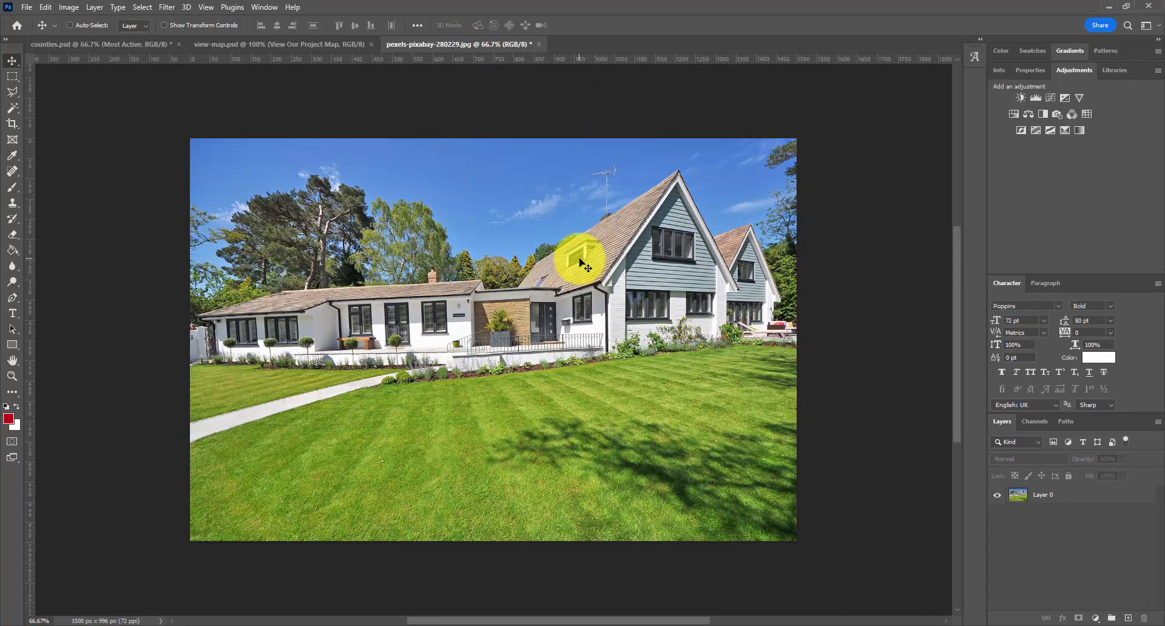
Try a Levels adjustment on the house photo, checking the channel choices and moving the shadow, midtone and highlight input sliders.
key("ctrl+l")
left_click_drag(538, 242, 814, 283)
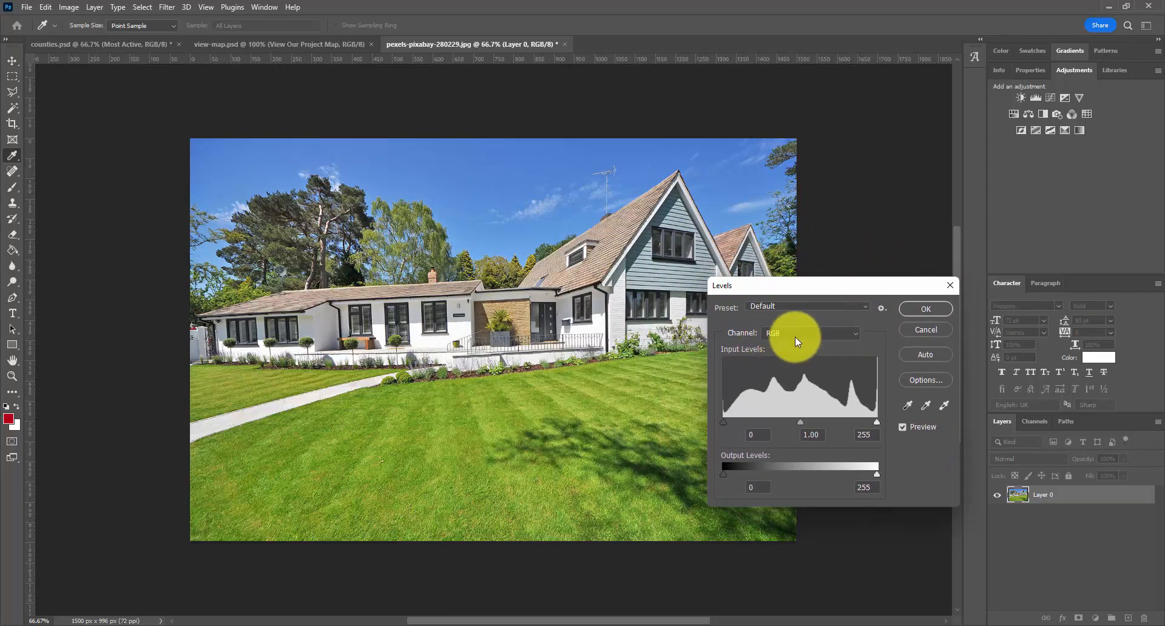
left_click(830, 333)
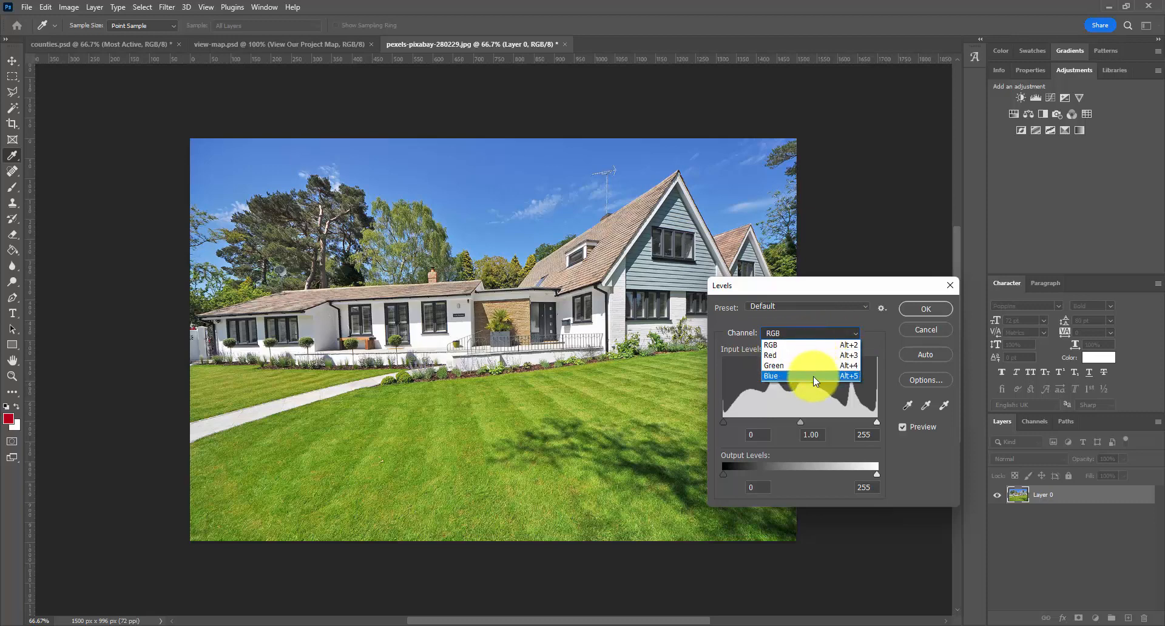
left_click(854, 323)
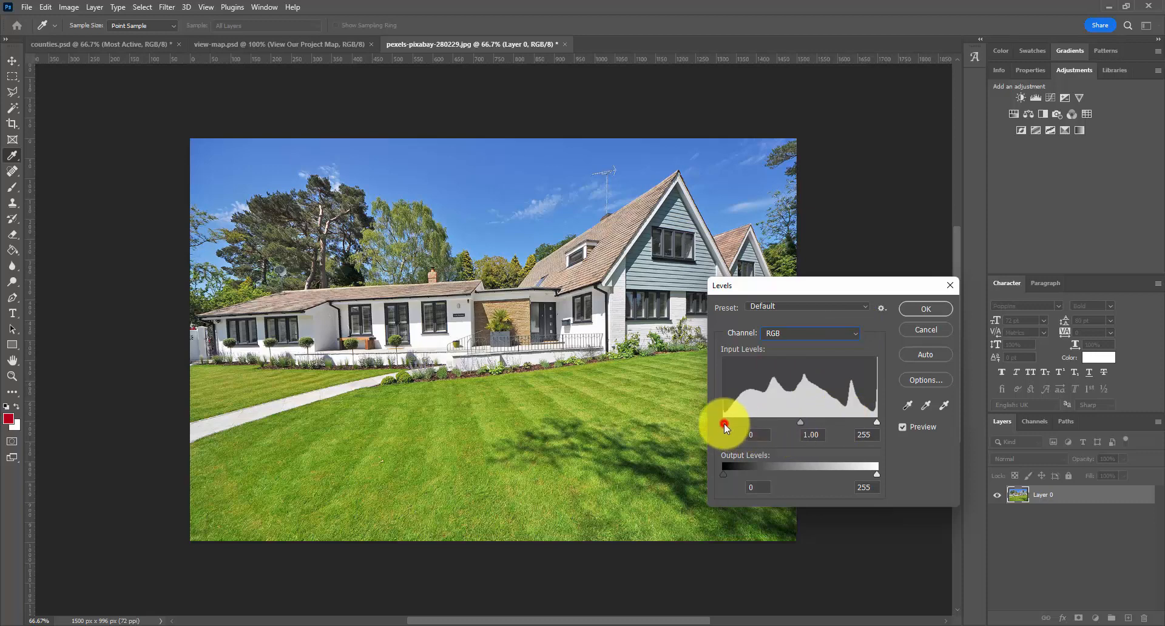
mouse_move(723, 422)
left_mouse_down()
mouse_move(755, 423)
mouse_move(719, 422)
left_mouse_up()
mouse_move(792, 421)
left_mouse_down()
mouse_move(777, 420)
mouse_move(810, 420)
mouse_move(780, 422)
mouse_move(796, 422)
left_mouse_up()
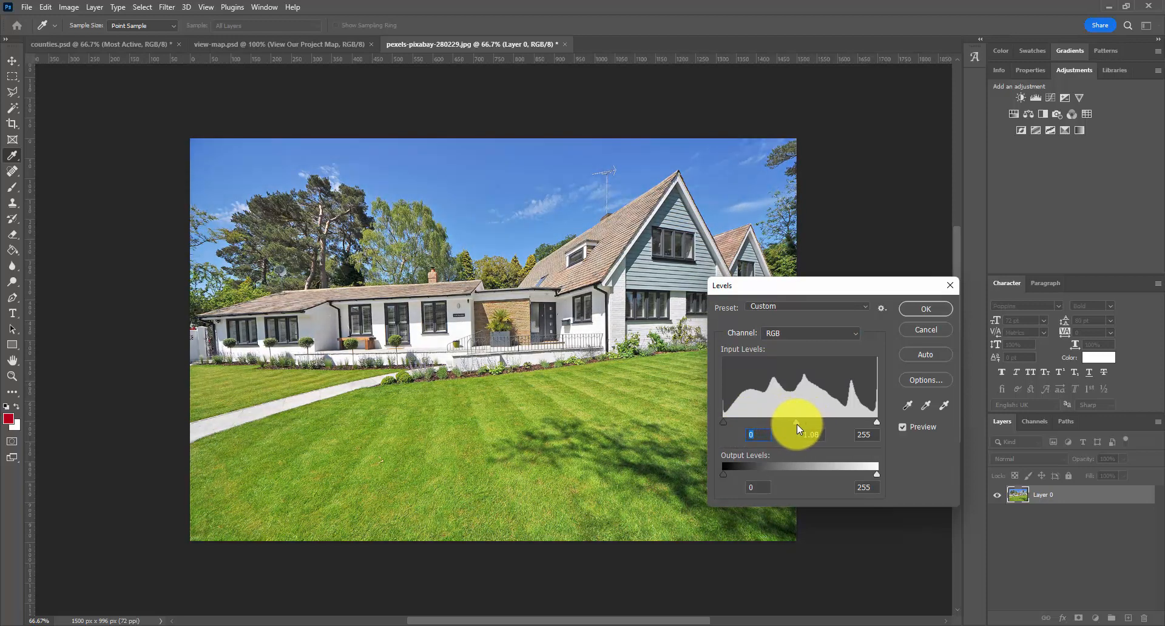
mouse_move(877, 422)
left_mouse_down()
mouse_move(866, 422)
mouse_move(881, 421)
left_mouse_up()
left_click(928, 326)
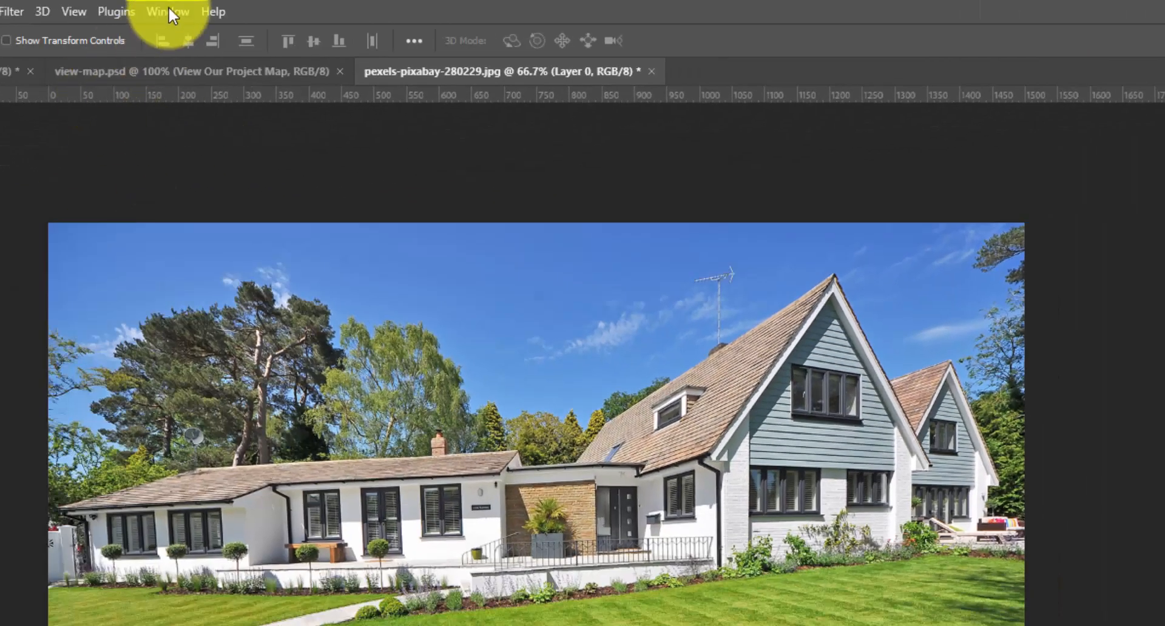
Add a Brightness/Contrast adjustment layer above the house photo and apply the automatic correction, with brightness -15 and contrast 68.
left_click(169, 12)
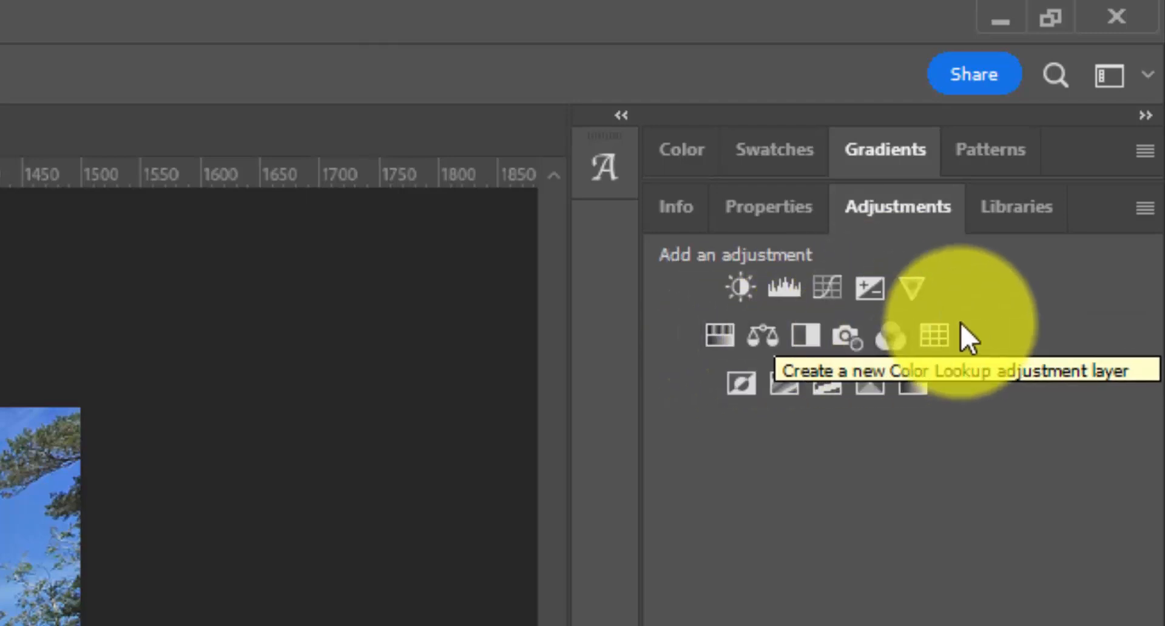
left_click(747, 293)
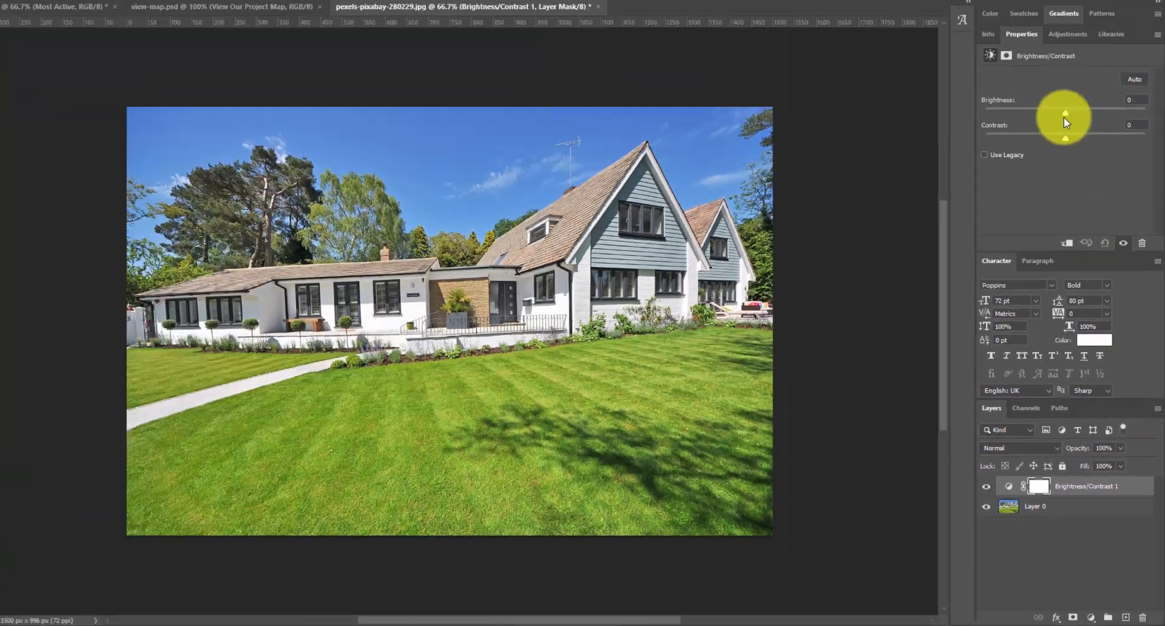
left_click_drag(1071, 145, 1045, 168)
left_click(1136, 114)
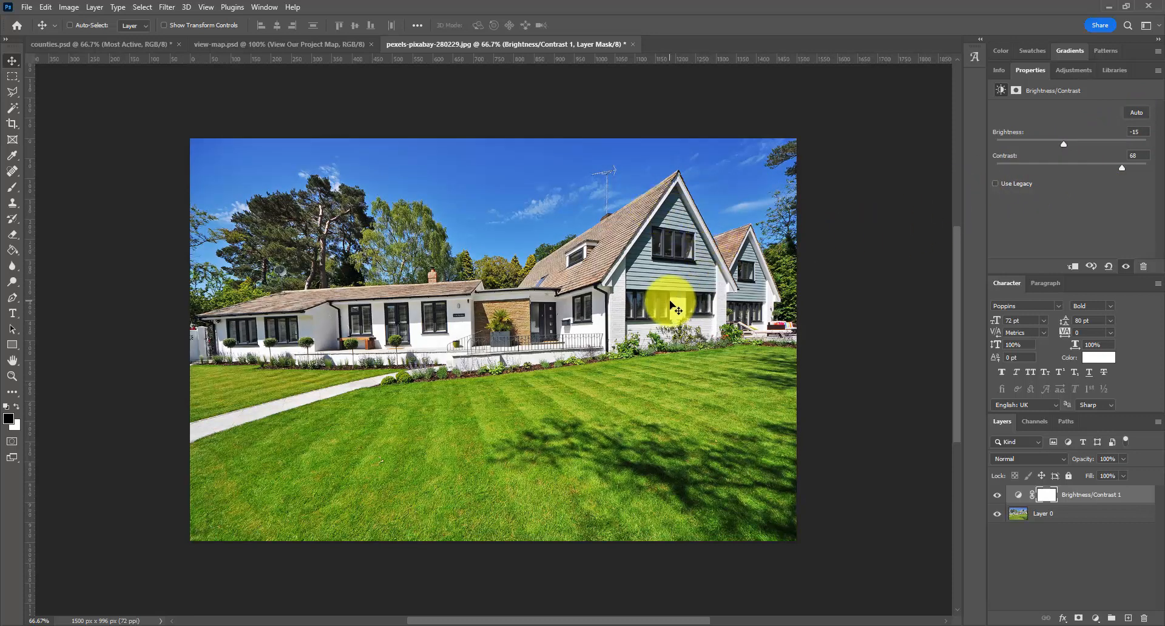
Add a Vibrance adjustment layer with vibrance +100 and saturation +42.
left_click(1079, 72)
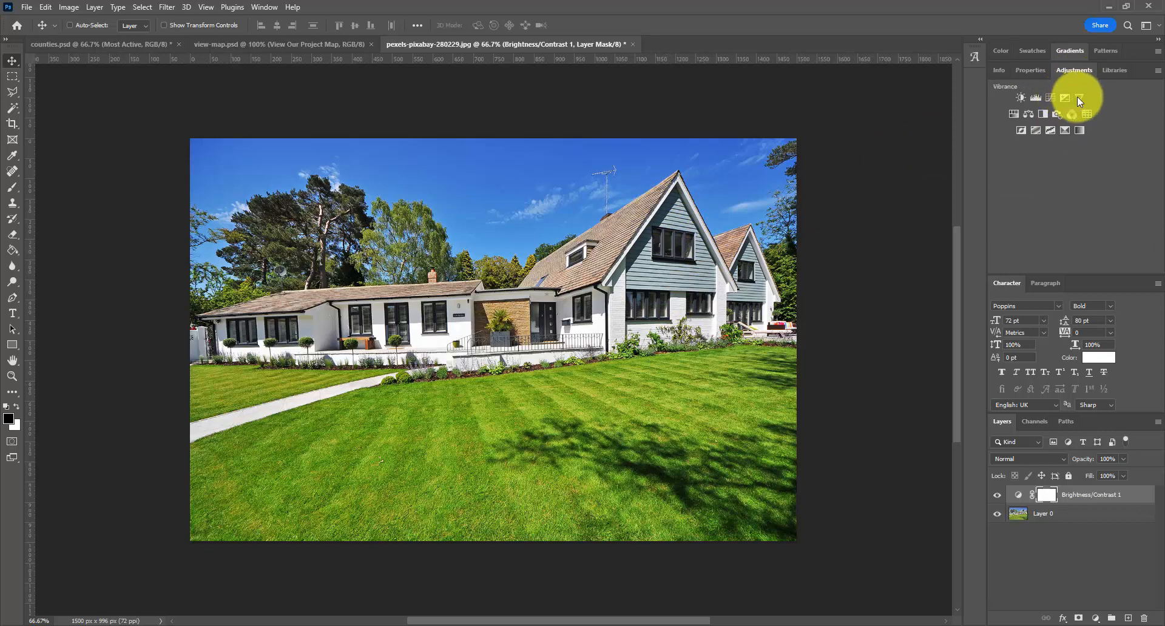
left_click(1079, 97)
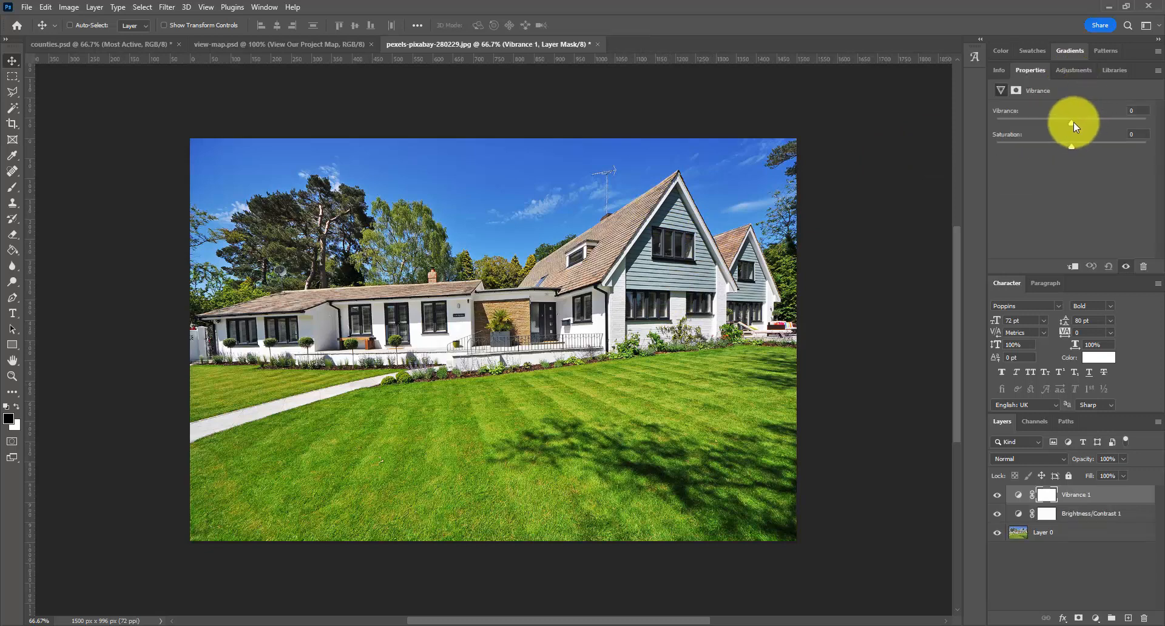
left_click_drag(1073, 122, 1154, 117)
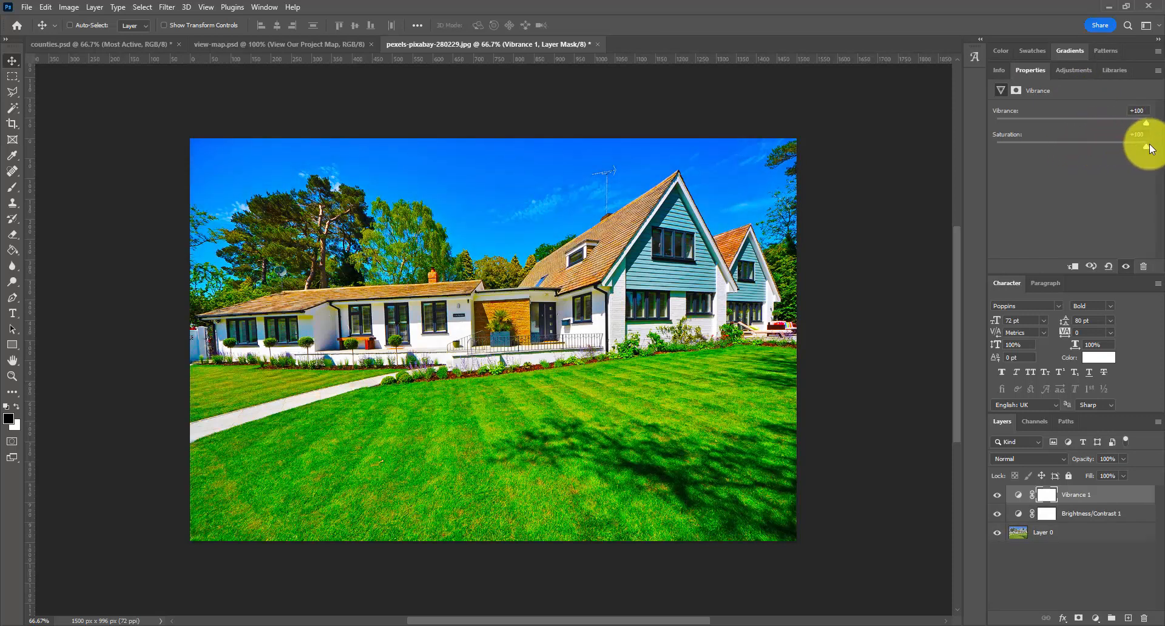
left_click_drag(1150, 147, 1102, 148)
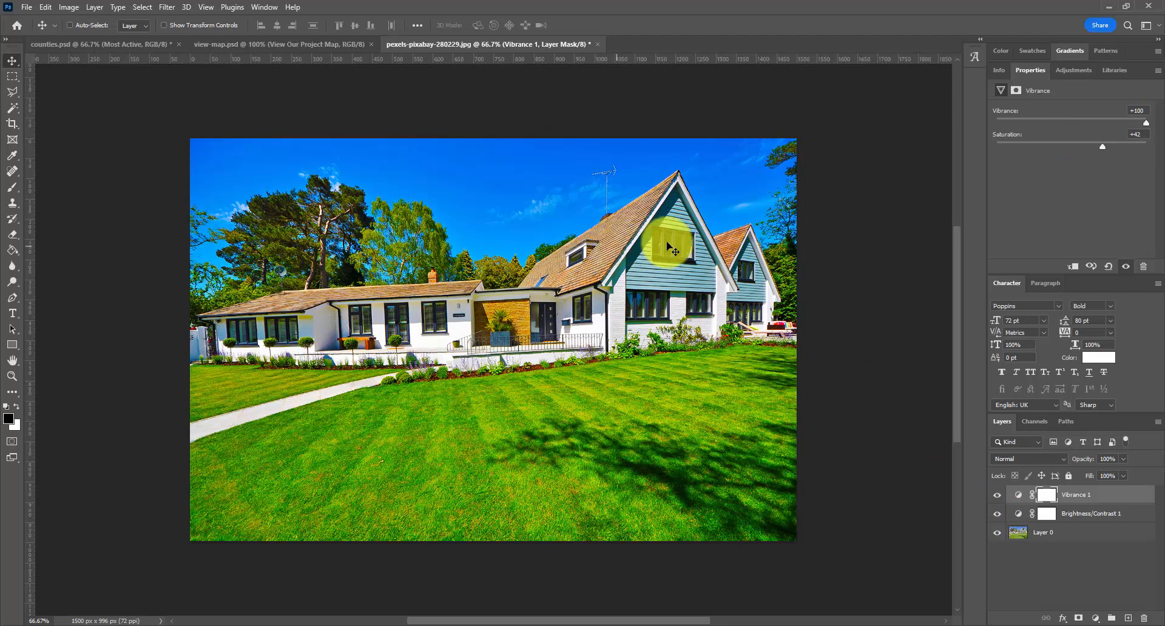
Compare the photo with the adjustment layers hidden and shown, and delete the Vibrance and Brightness/Contrast layers.
left_click(997, 496)
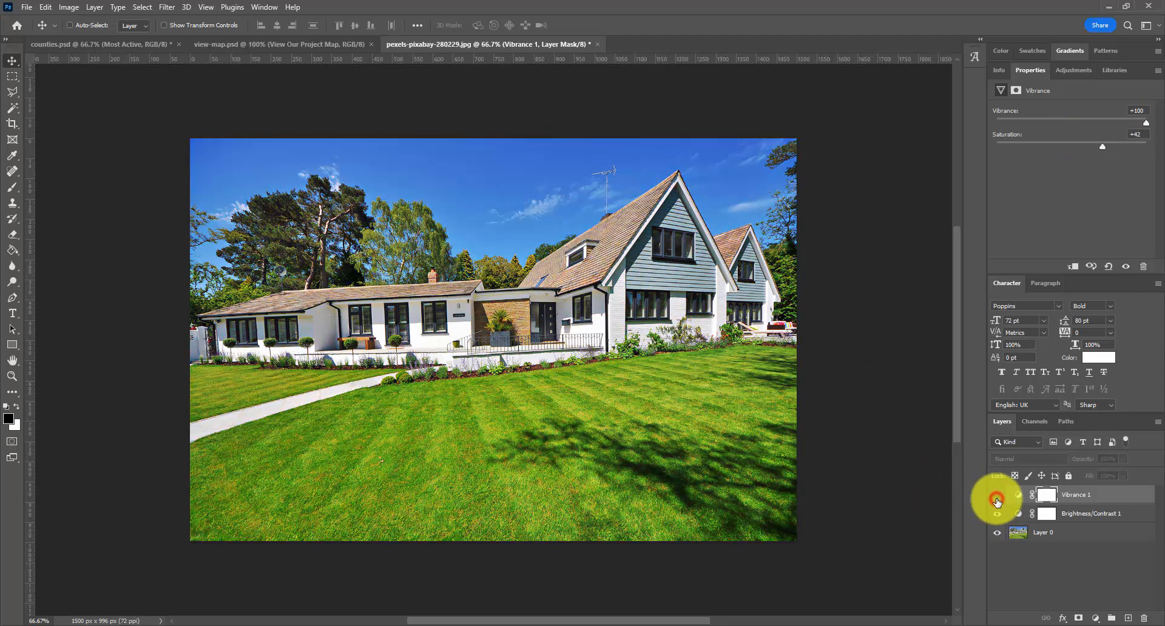
left_click(997, 495)
left_click(997, 514)
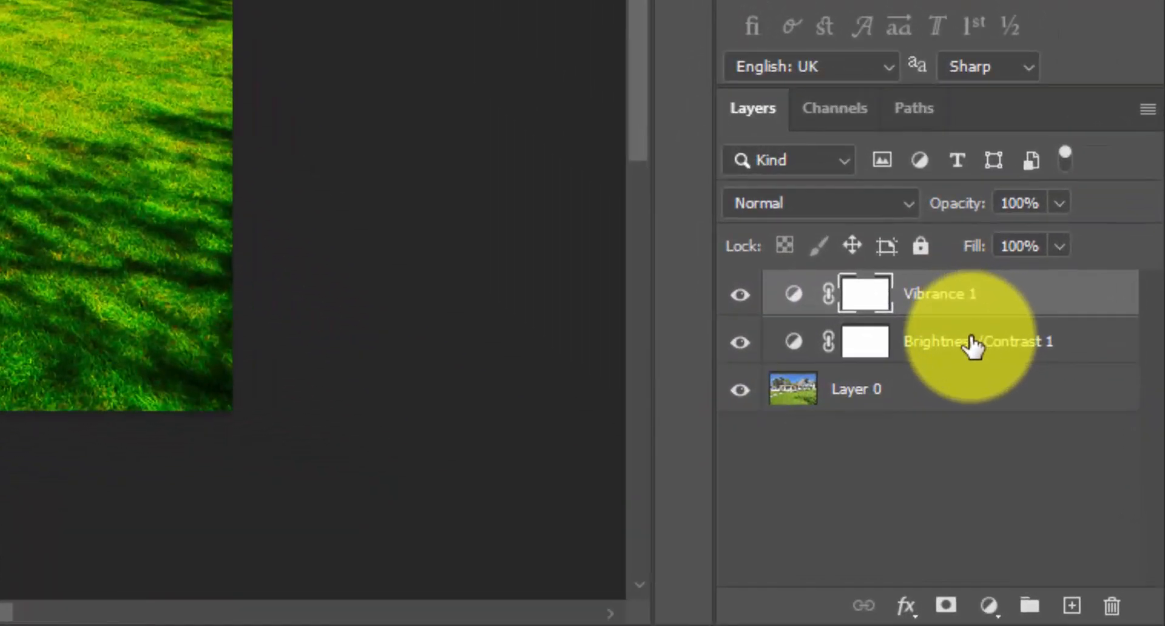
left_click_drag(1062, 447, 1111, 606)
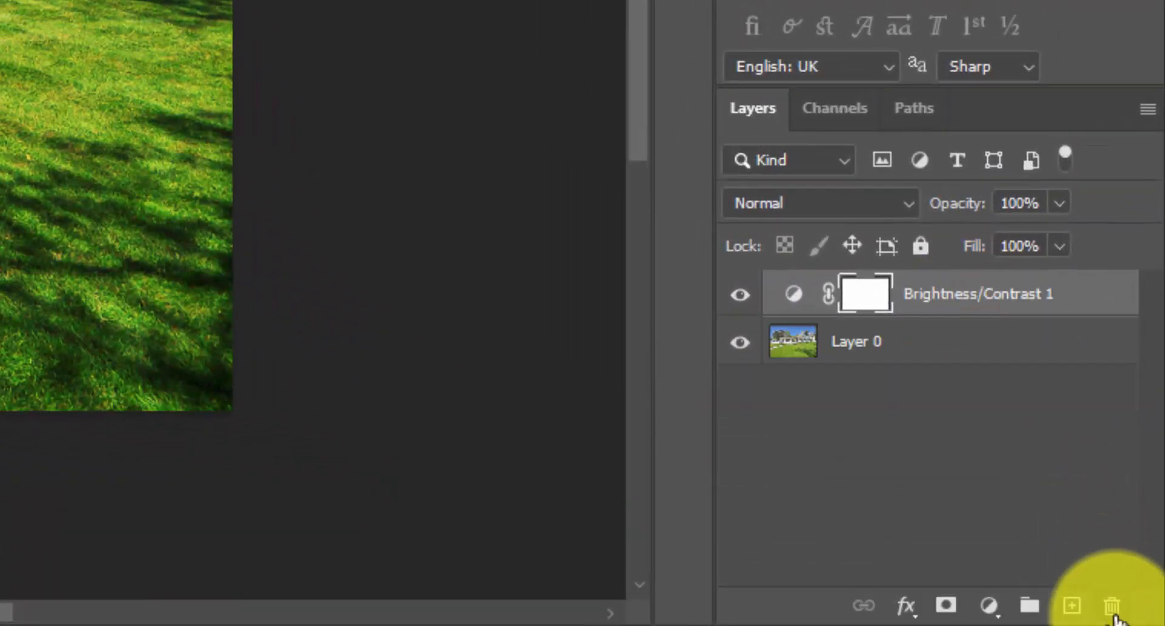
left_click_drag(1051, 312, 1113, 606)
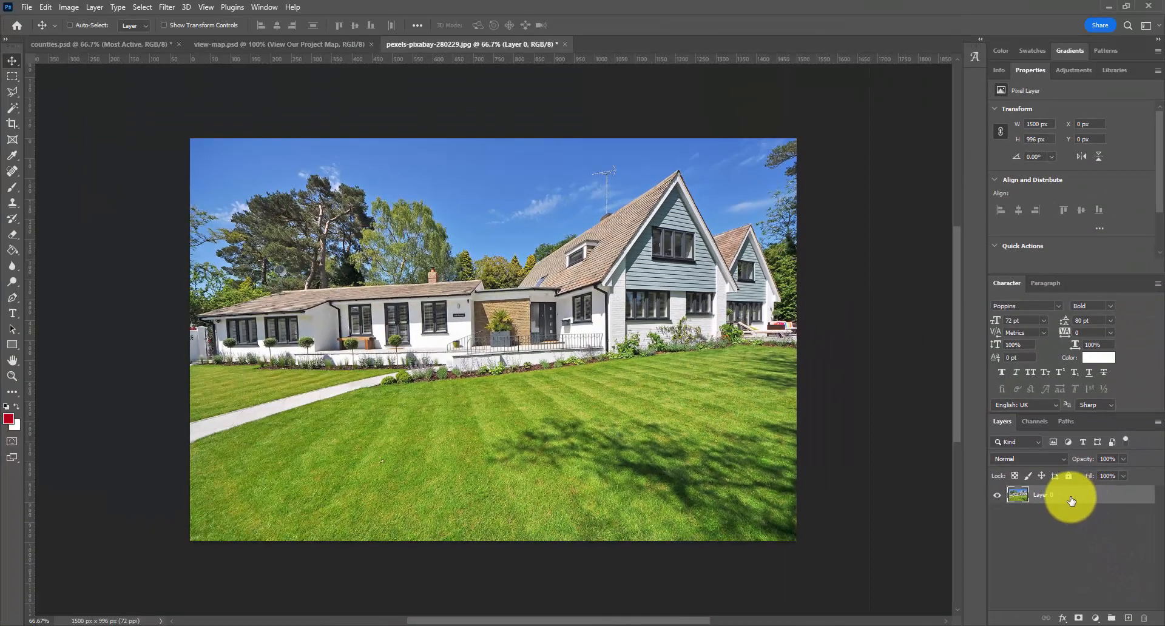
Try the Satin and Color Overlay layer effects on the house photo's layer.
left_click(1078, 496)
key("h")
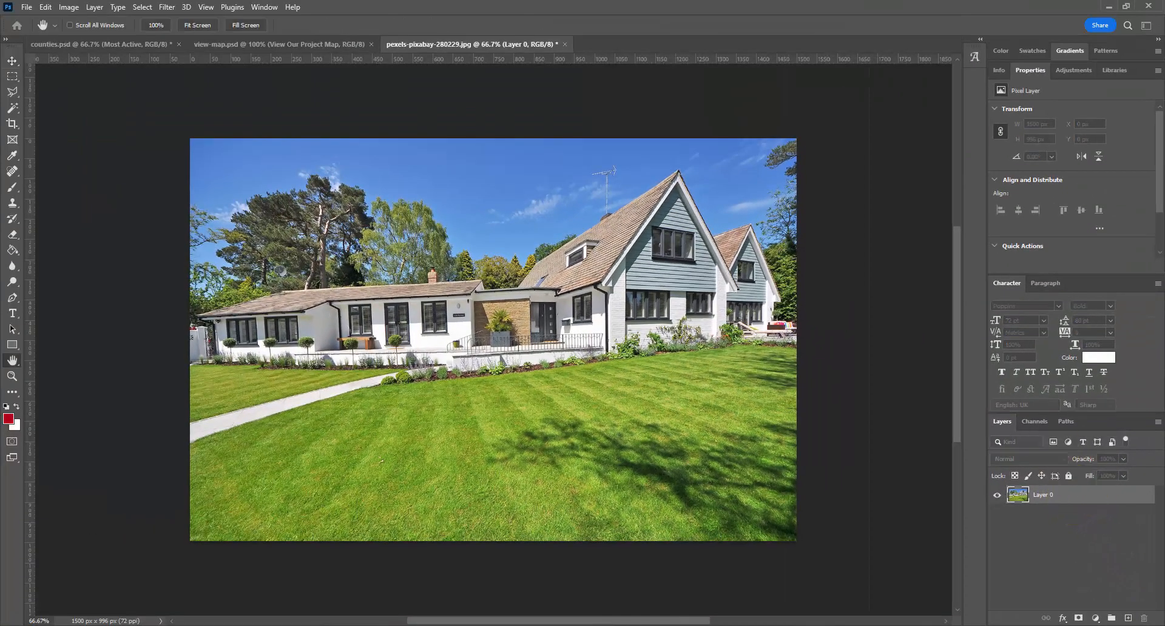
left_click_drag(619, 21, 494, 167)
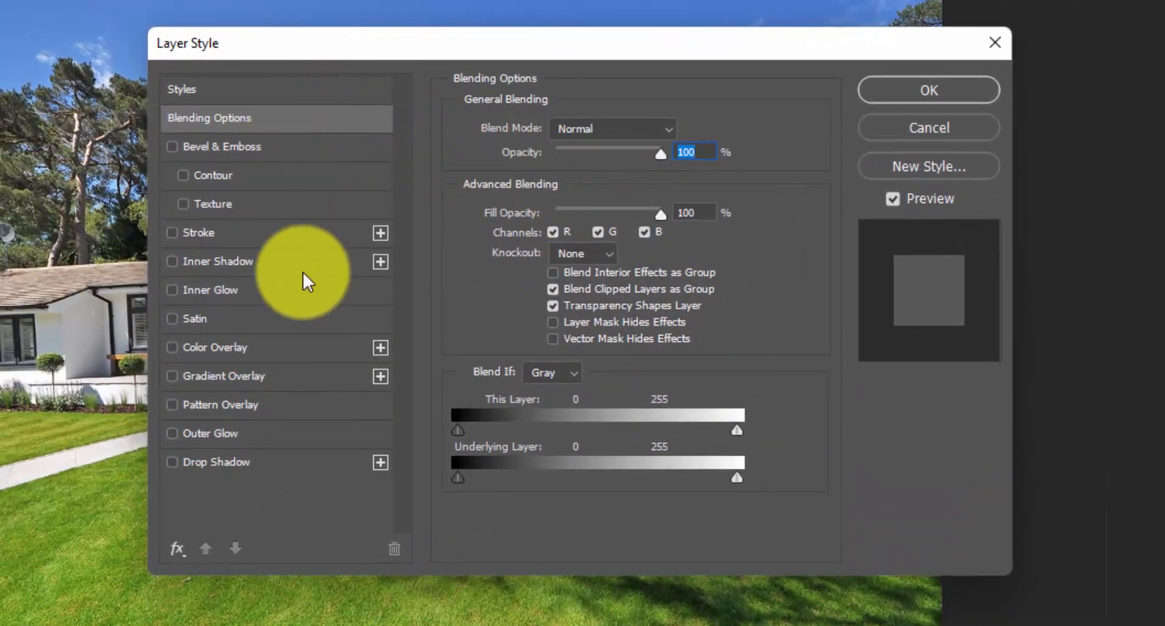
left_click_drag(452, 38, 850, 77)
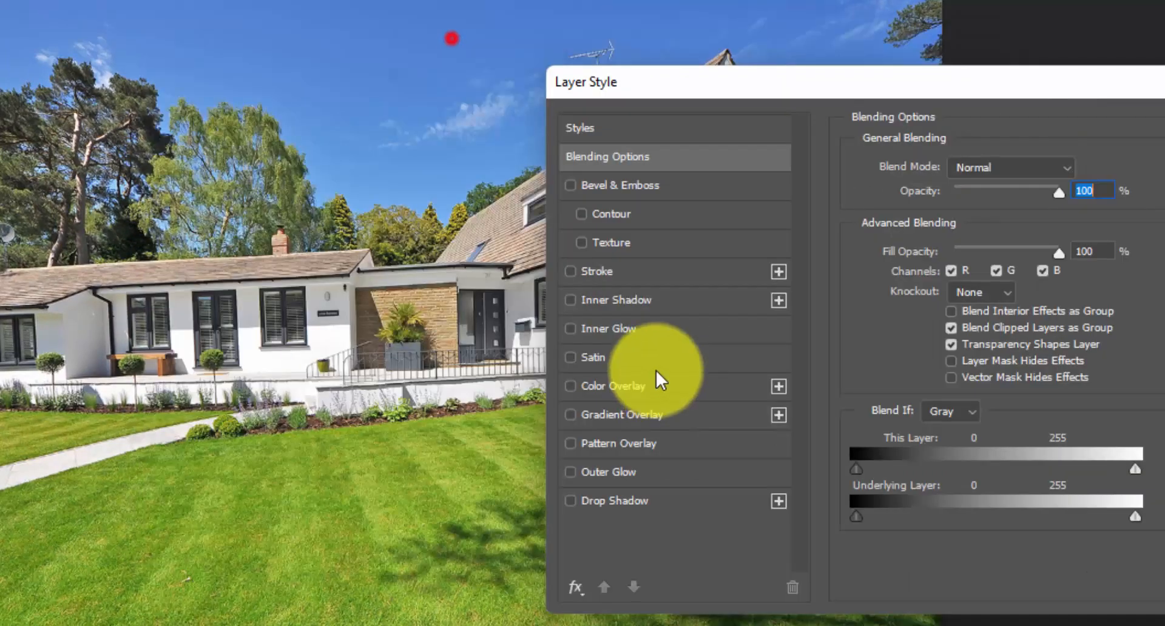
left_click(654, 370)
left_click(648, 385)
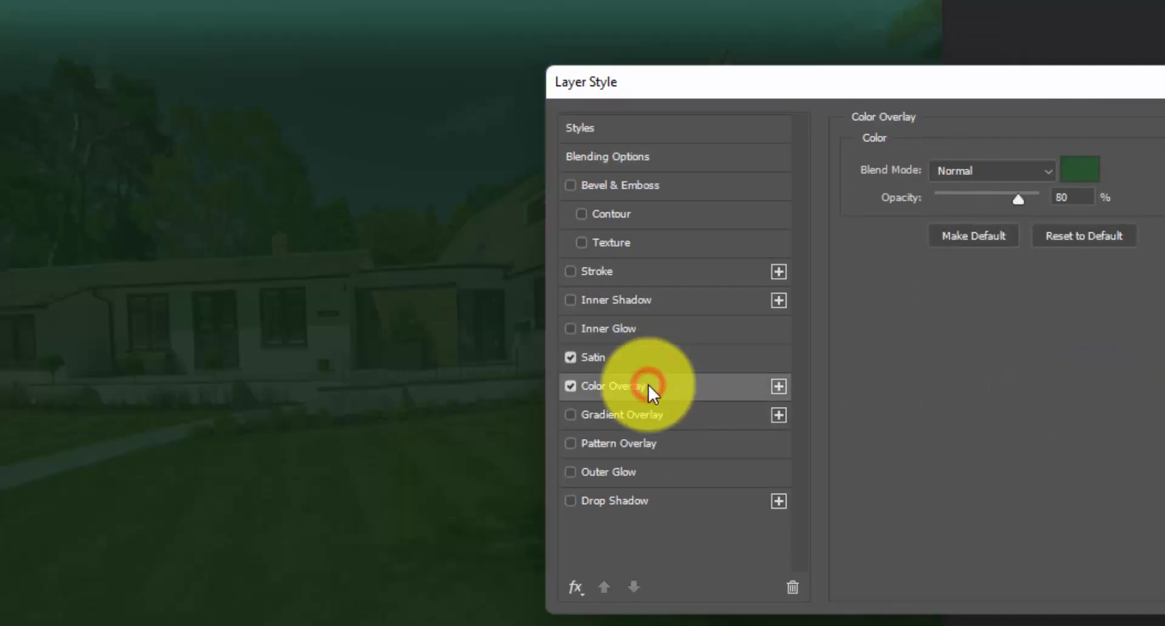
left_click(613, 355)
left_click(570, 357)
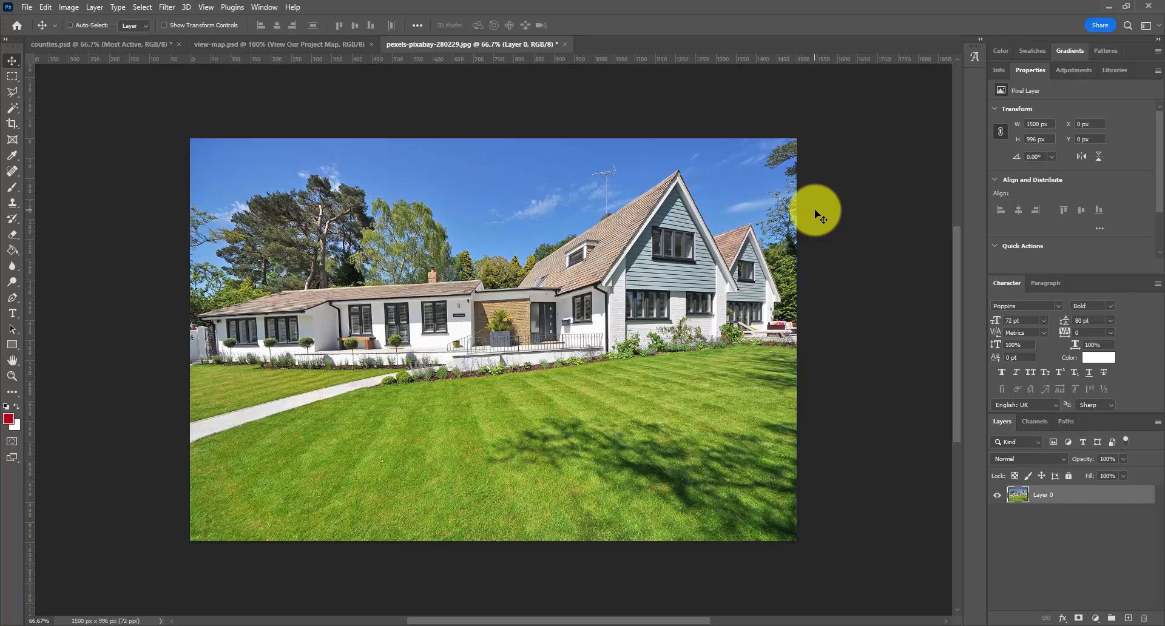
Outline the TV antenna above the house roof with a Polygonal Lasso selection.
key("ctrl+plus")
key("ctrl+plus")
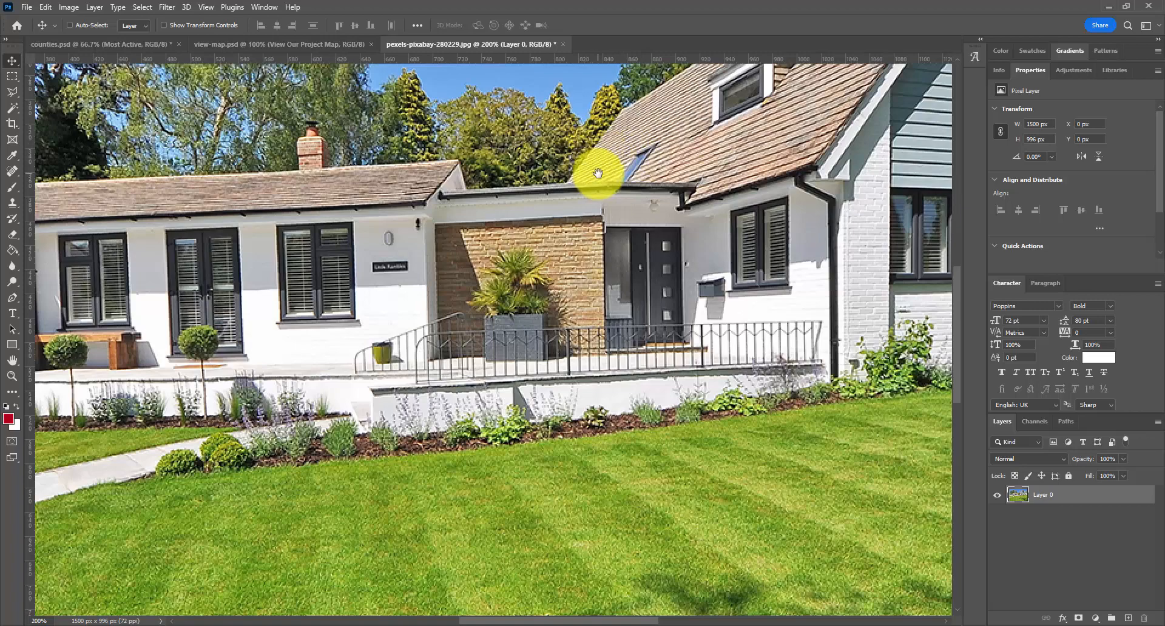
left_click_drag(702, 143, 577, 390)
left_click_drag(628, 327, 603, 385)
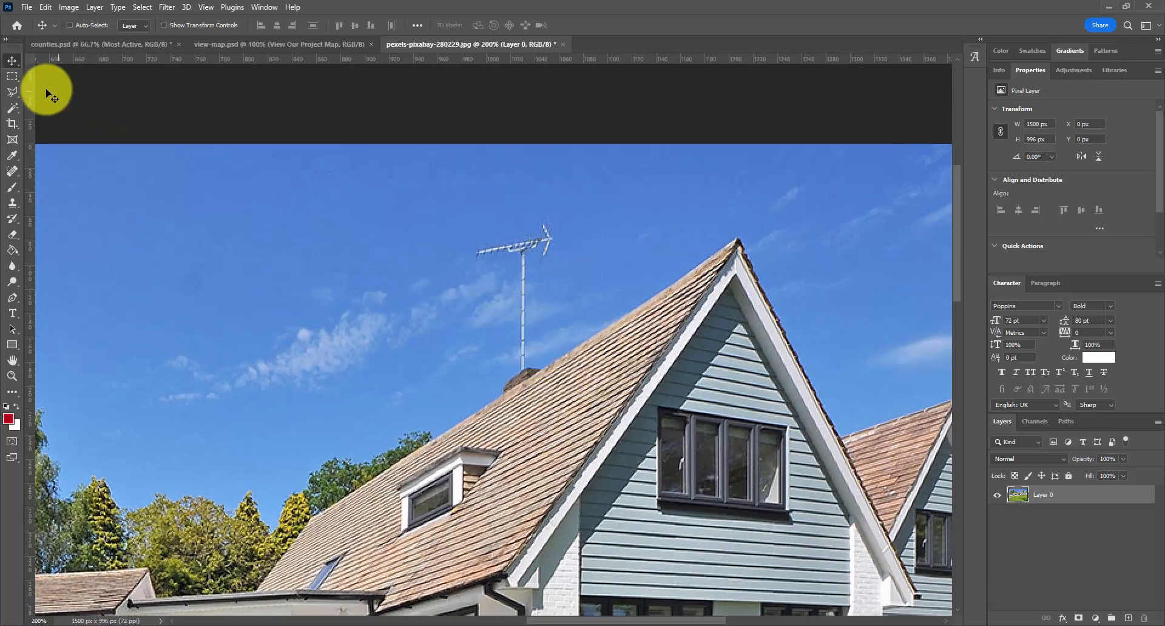
left_click(17, 79)
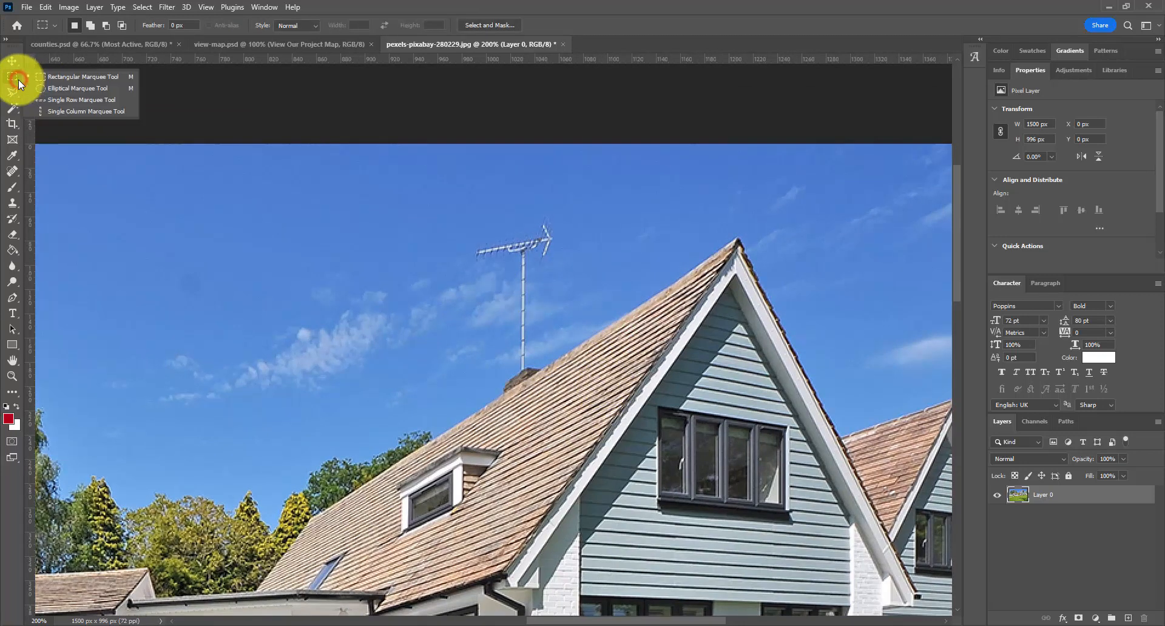
left_click(17, 91)
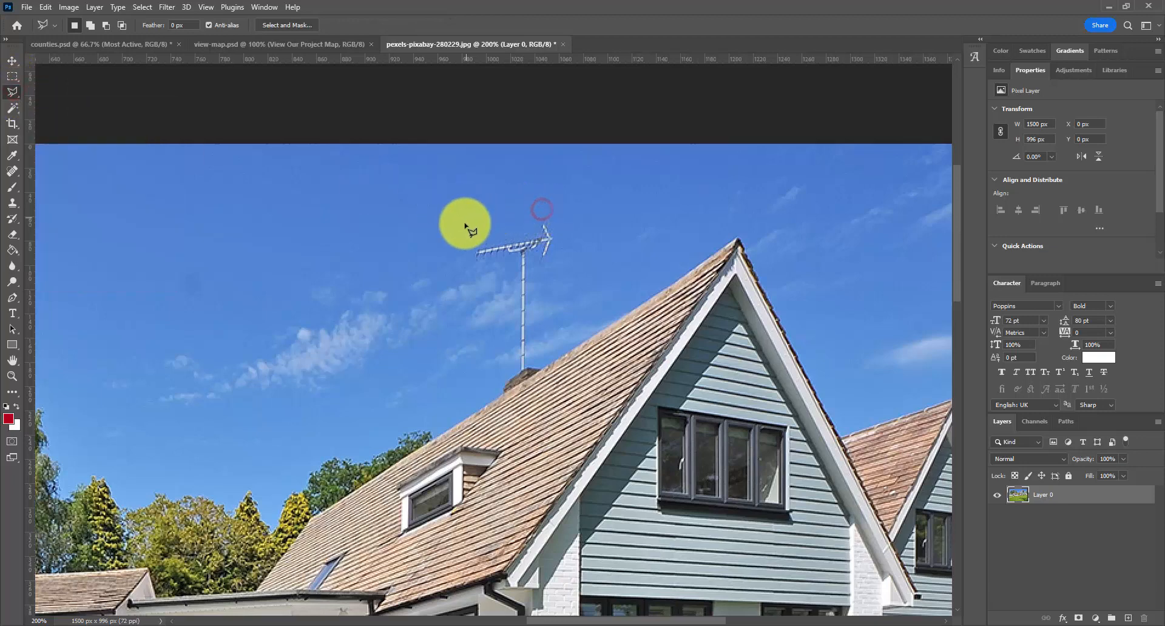
left_click(464, 222)
left_click(575, 200)
left_click(544, 365)
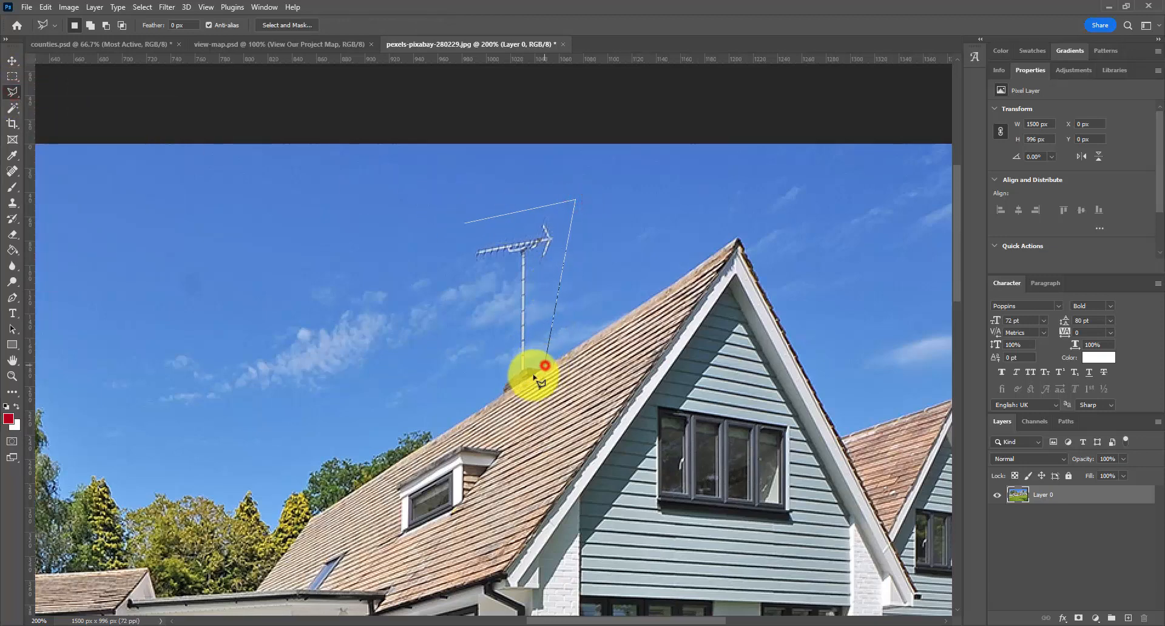
left_click(495, 398)
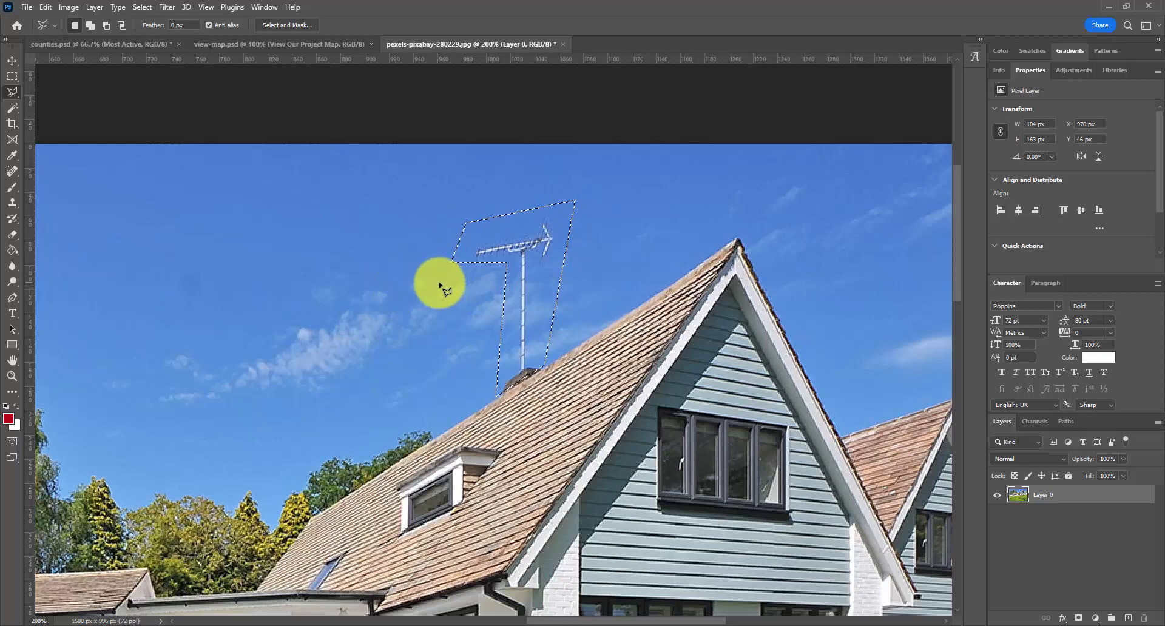
Try a Content-Aware fill at 100% opacity on the selected antenna, and undo both the fill and the selection.
key("shift+BackSpace")
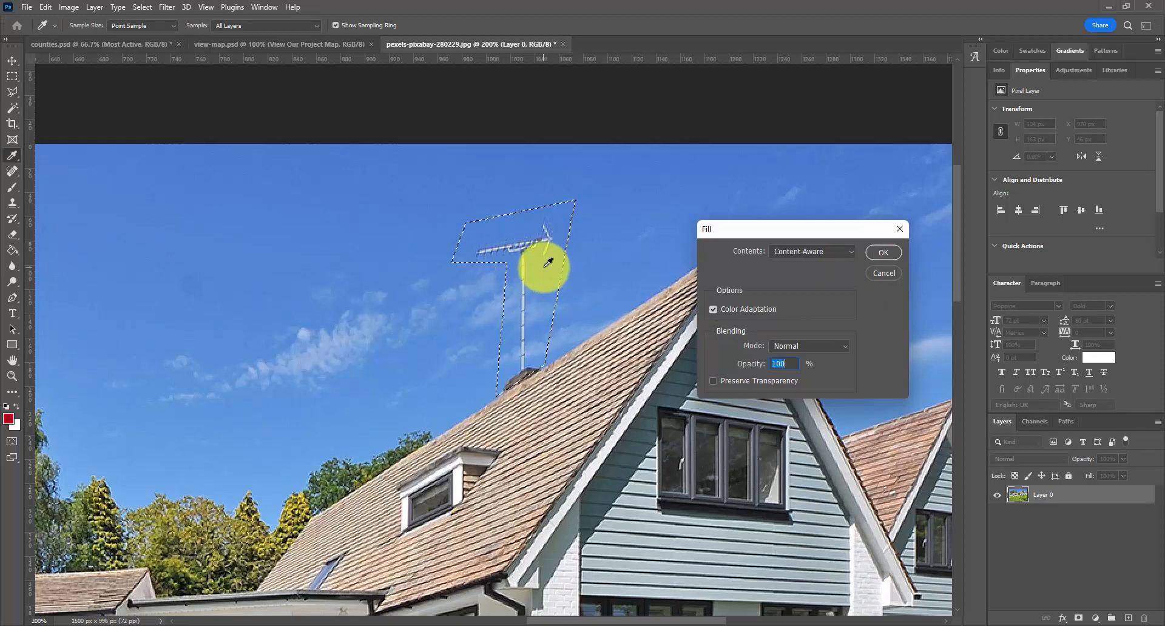
left_click(884, 253)
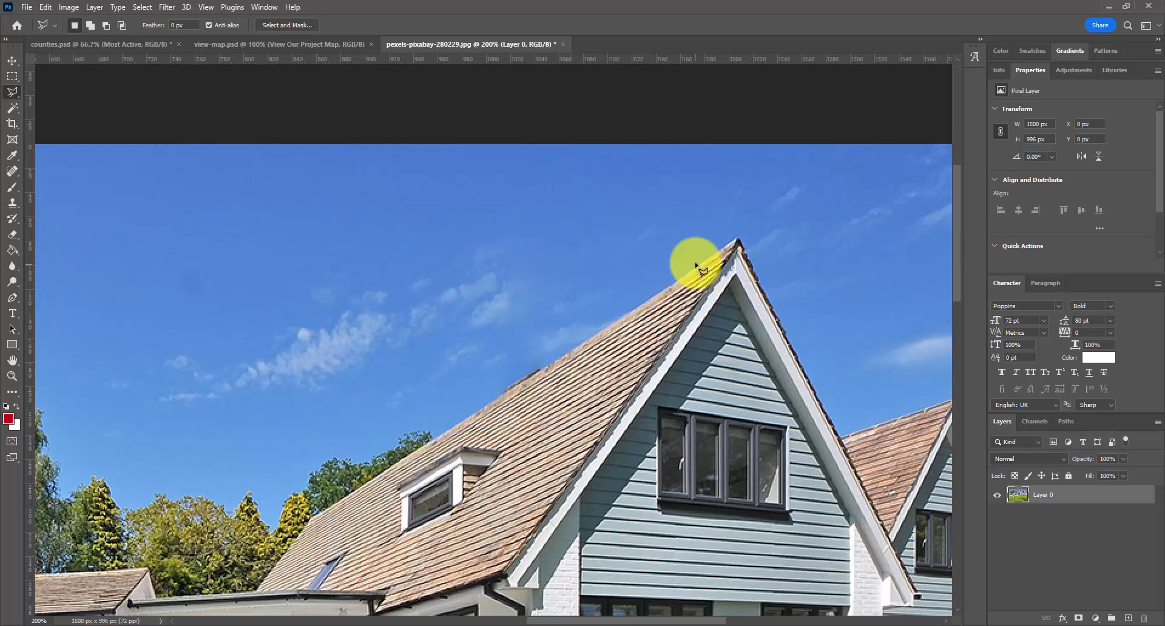
key("ctrl+z")
key("ctrl+z")
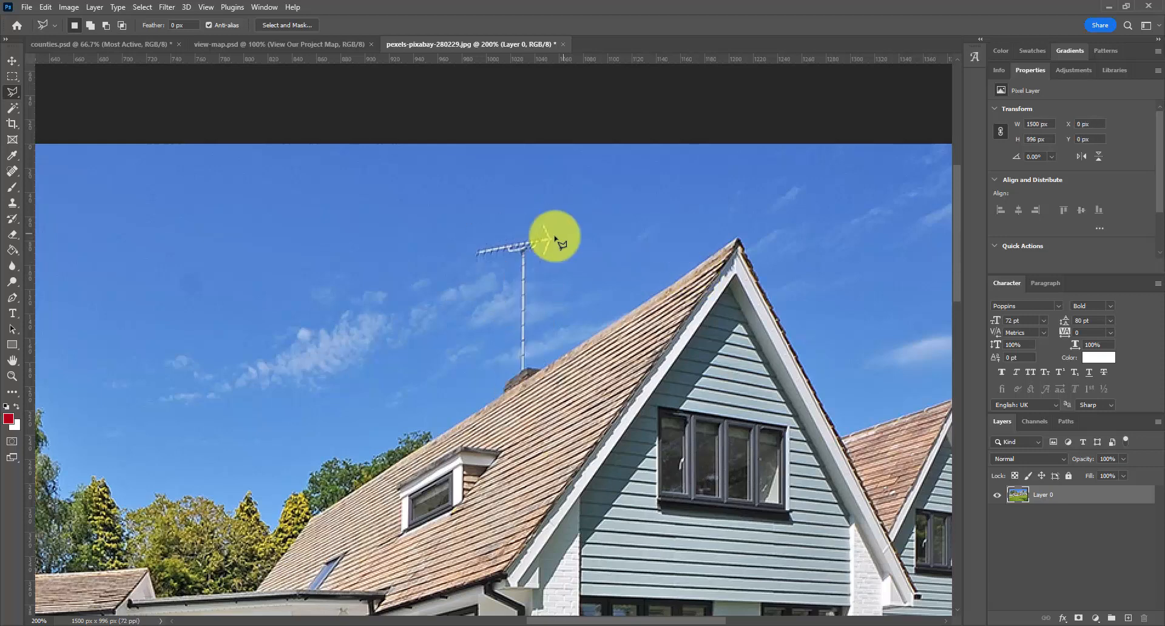
Clone the wispy cloud beside the roof into the empty upper-left sky using the Clone Stamp with an enlarged brush.
scroll(443, 243, "down", 3)
key("s")
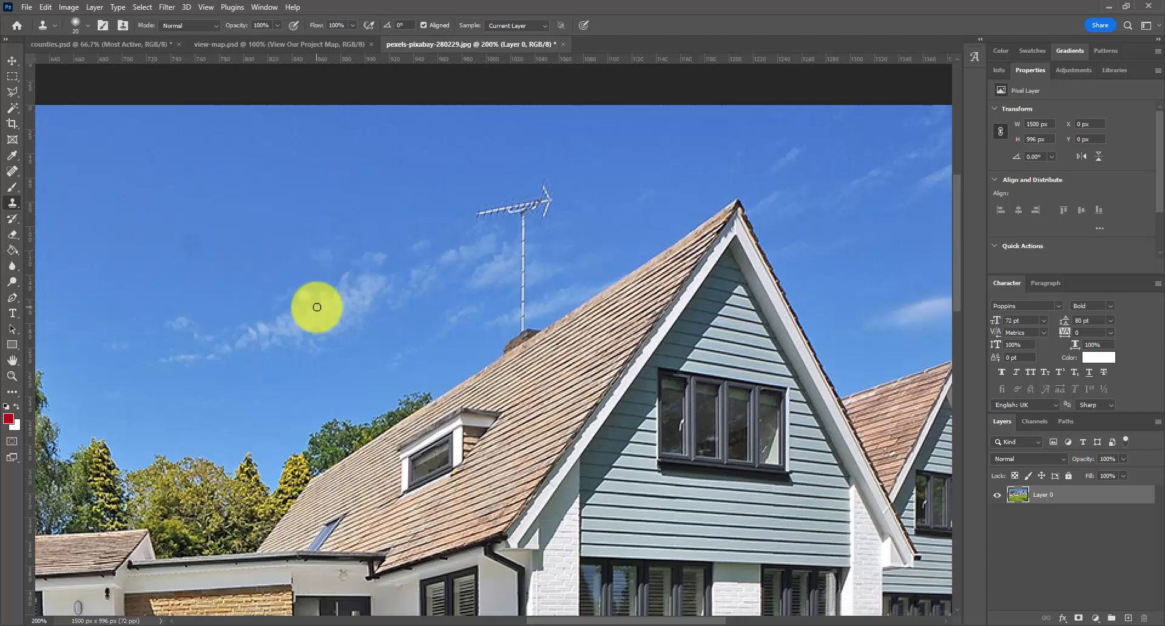
key("bracketright")
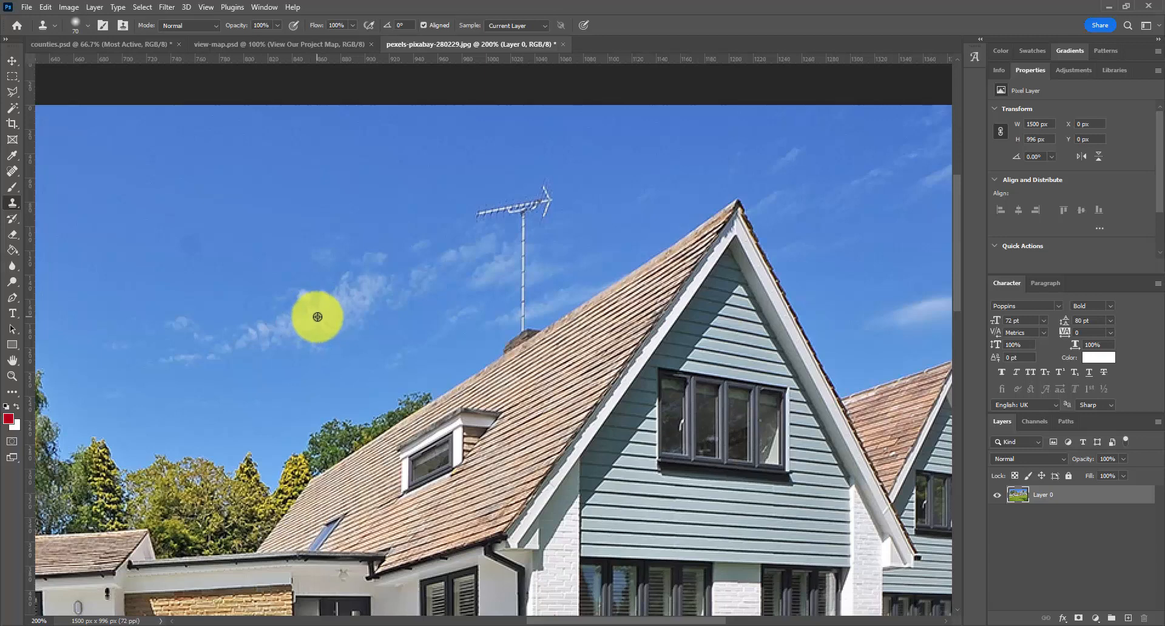
left_click(318, 316, "alt")
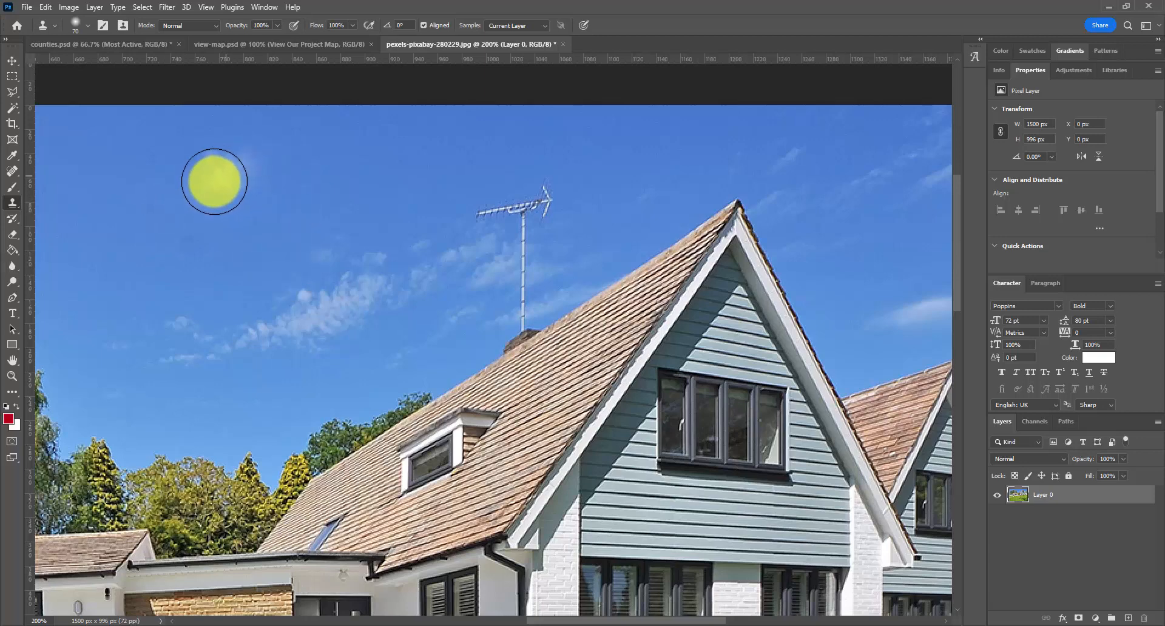
left_click(208, 188)
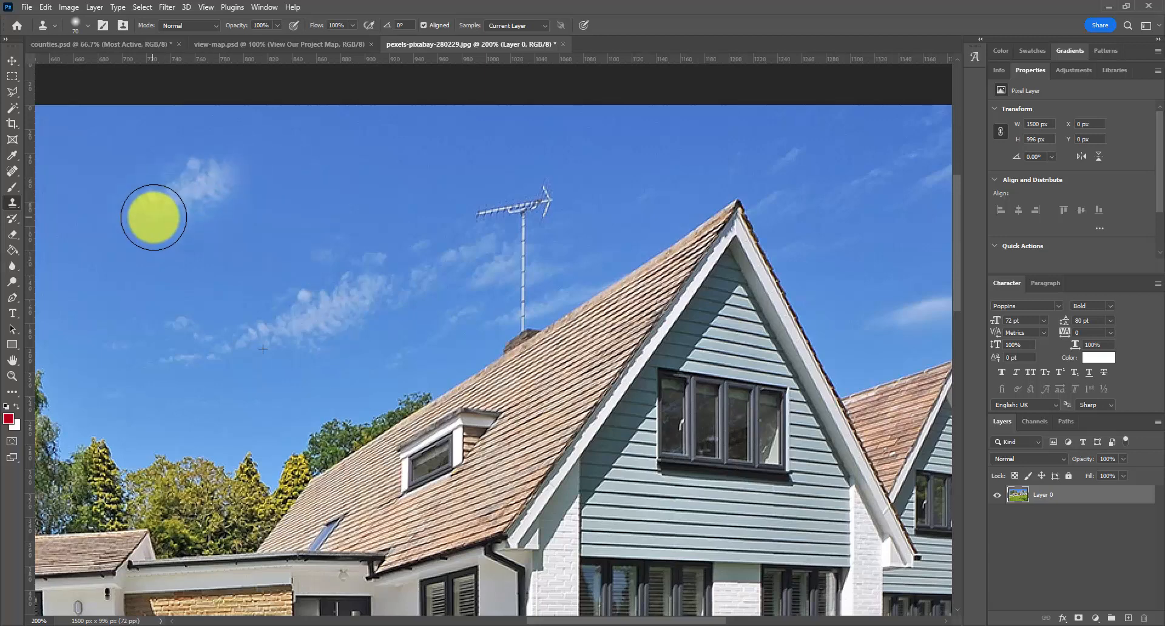
Remove the antenna's mast, crossbar and tip from the sky with the content-aware Spot Healing Brush.
key("ctrl+minus")
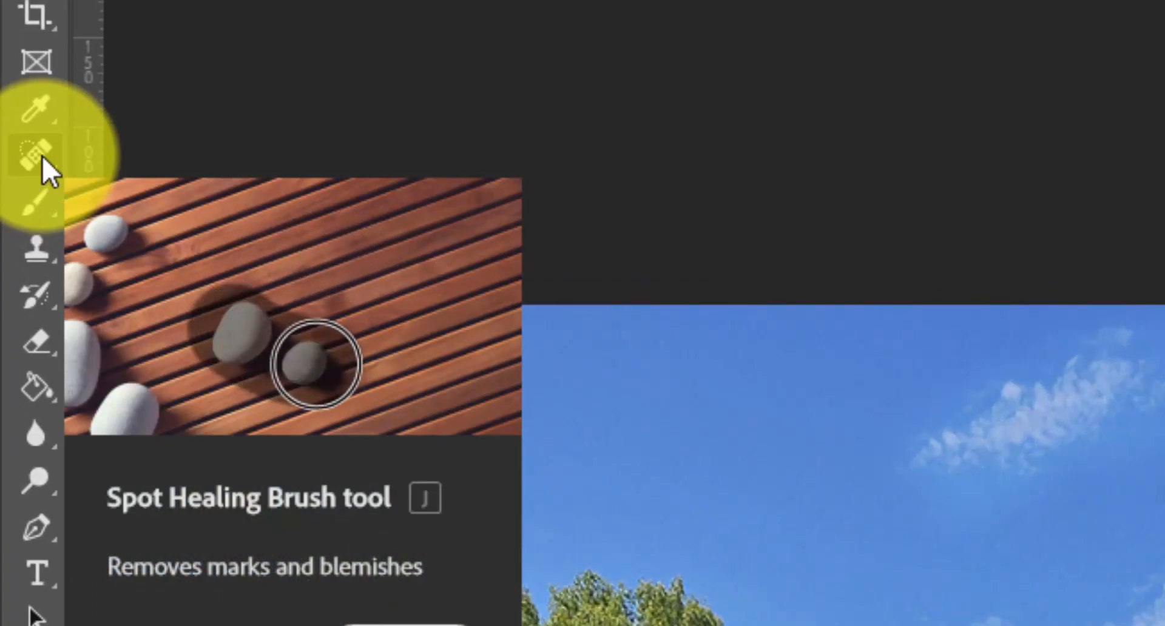
left_click(42, 156)
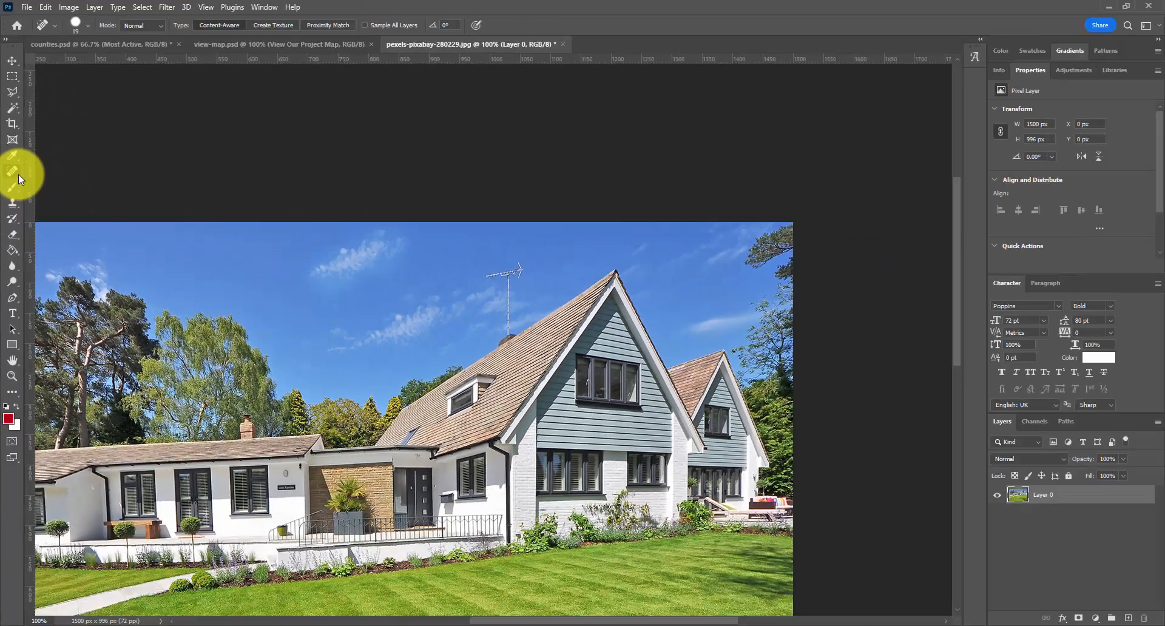
scroll(515, 263, "up", 1)
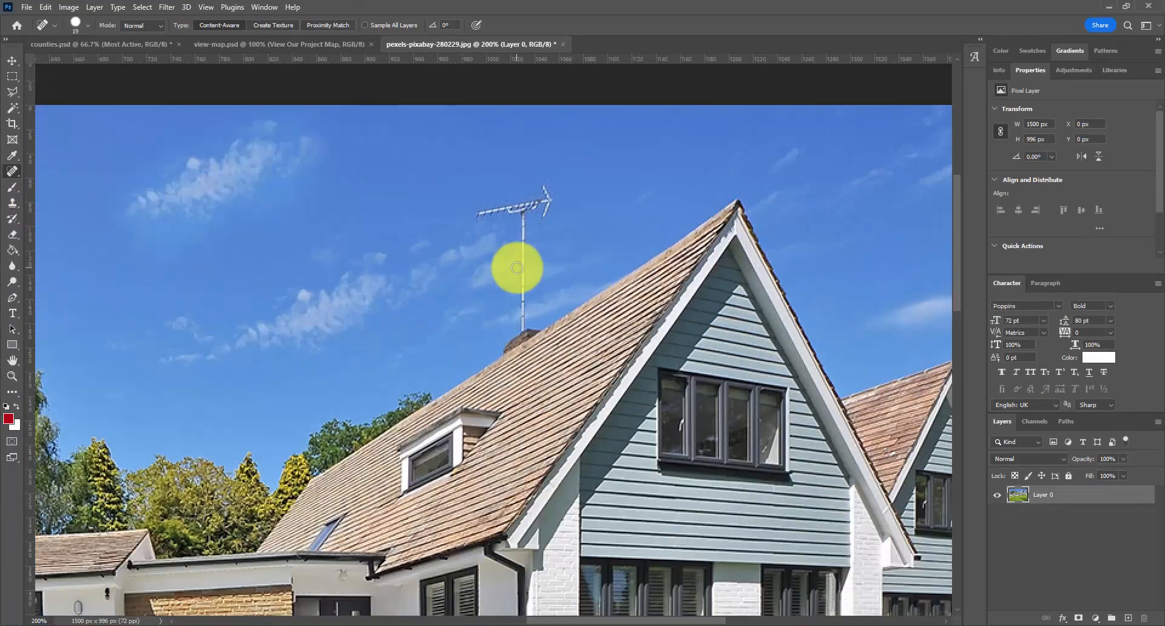
mouse_move(493, 201)
left_mouse_down()
mouse_move(539, 204)
mouse_move(527, 210)
mouse_move(519, 319)
left_mouse_up()
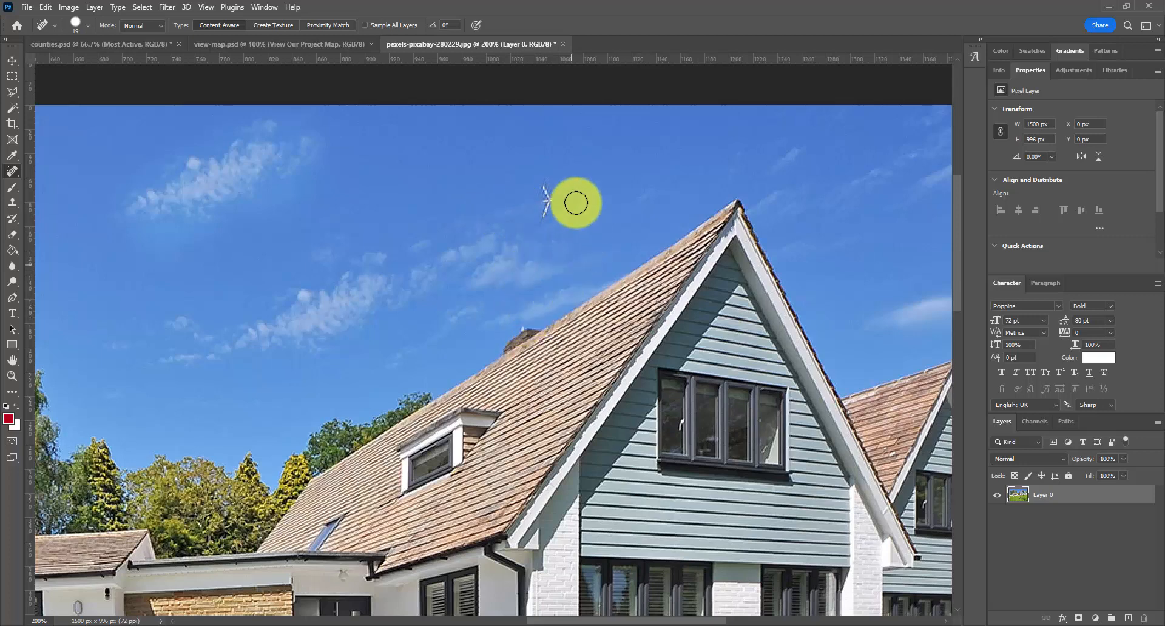
left_click_drag(540, 179, 548, 212)
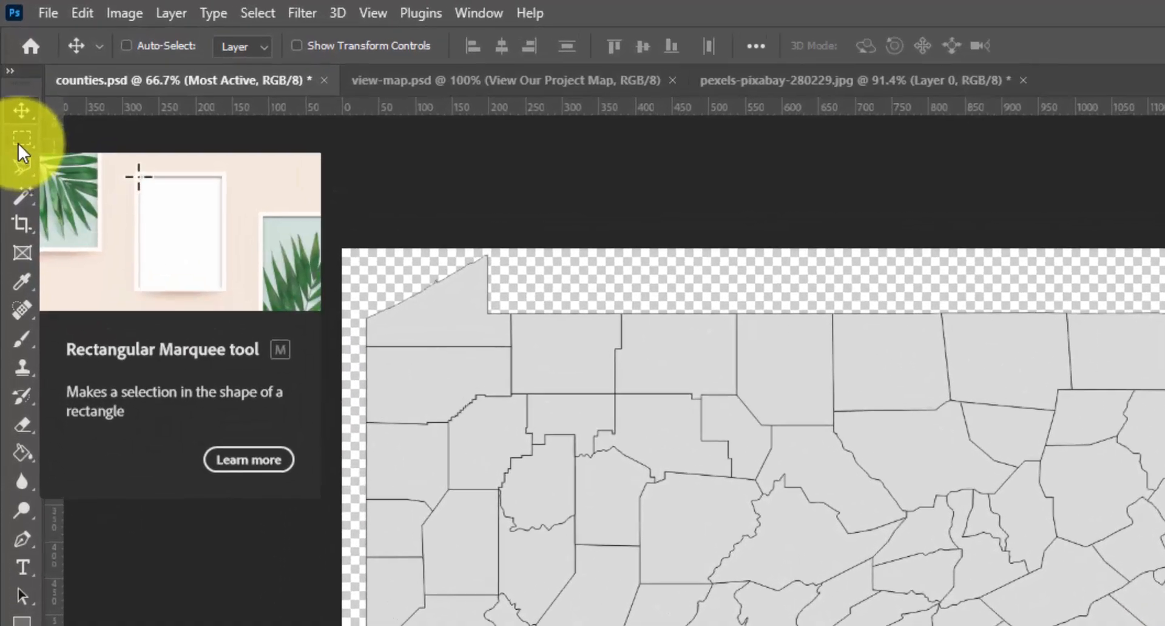
Try a rectangular marquee selection over the north-central counties of the counties.psd map, and clear it.
left_click(23, 140)
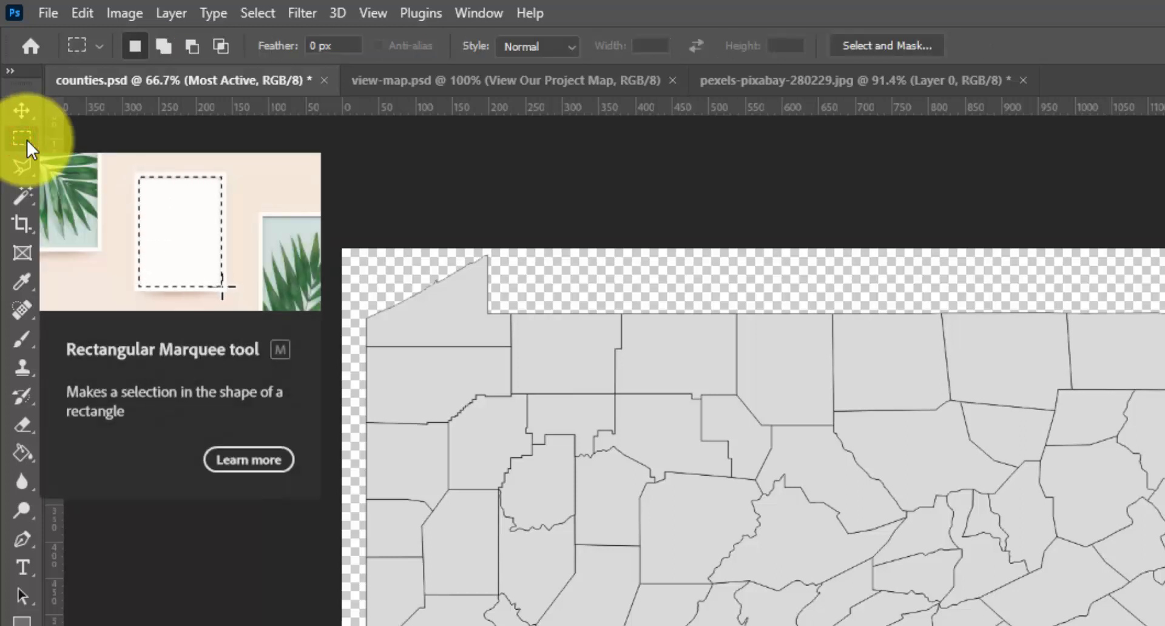
right_click(26, 139)
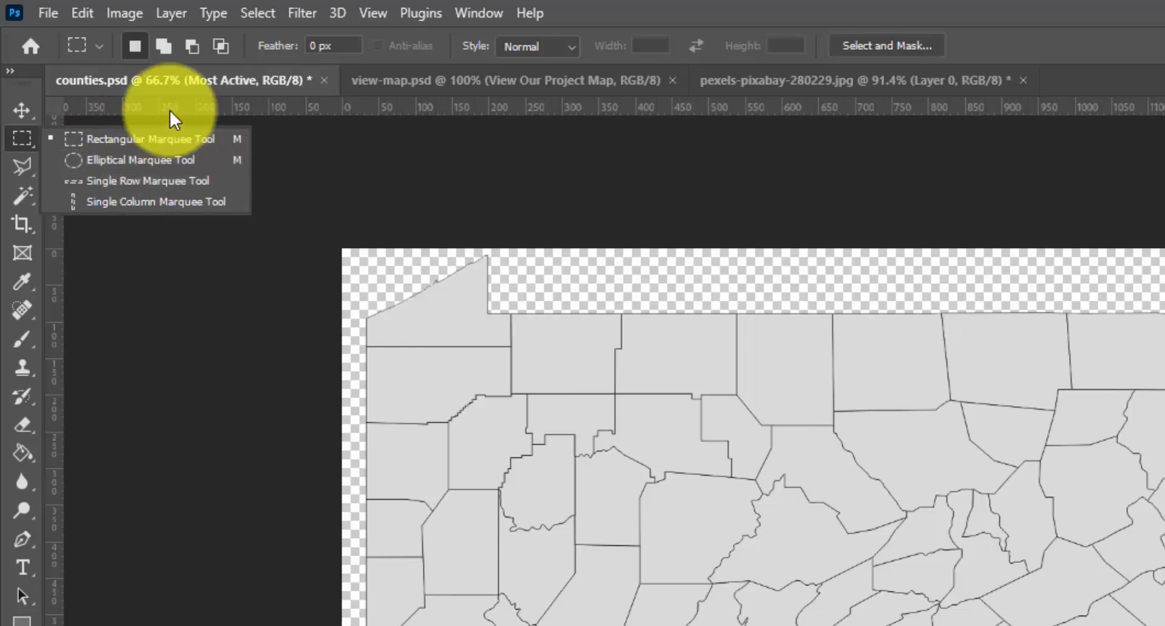
left_click(161, 140)
left_click_drag(609, 307, 1132, 610)
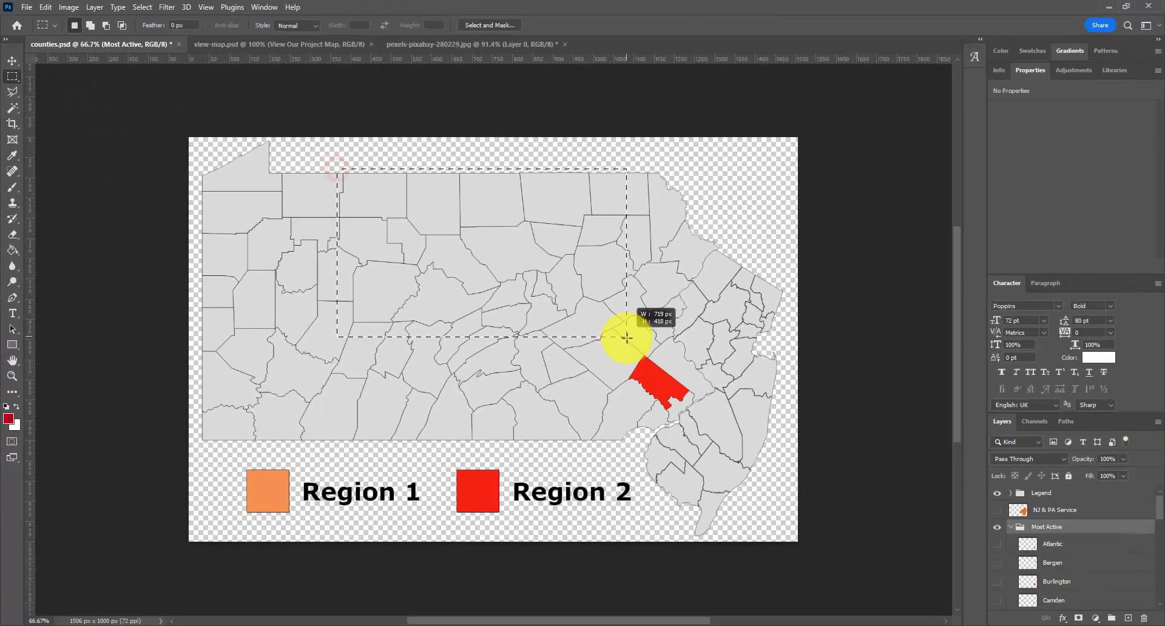
left_click_drag(627, 337, 561, 348)
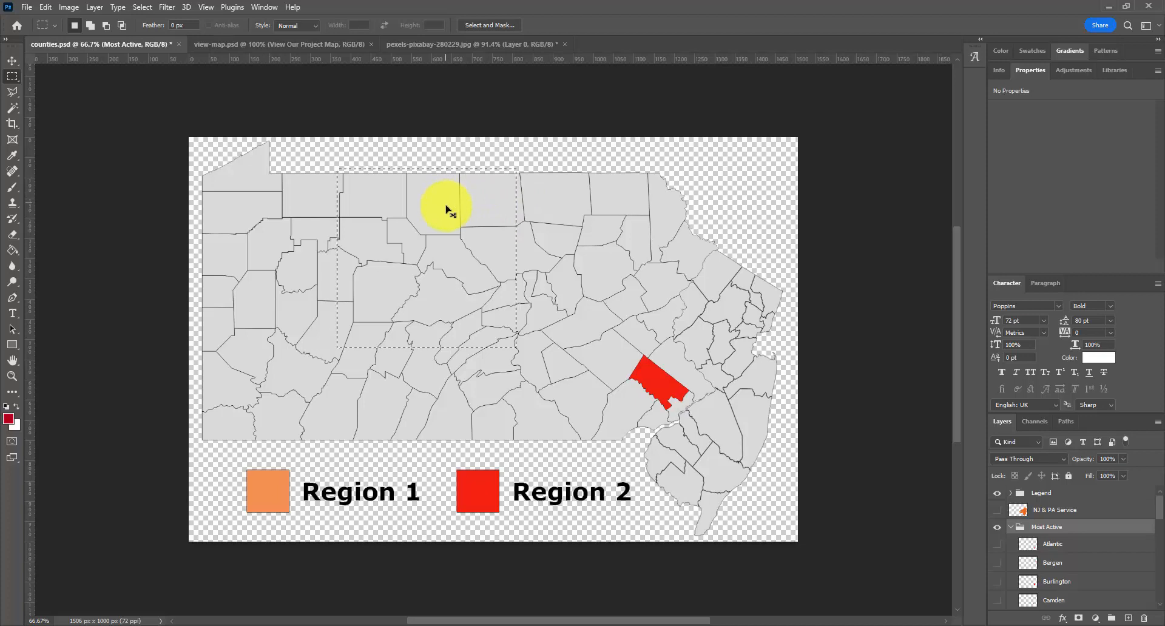
key("ctrl+d")
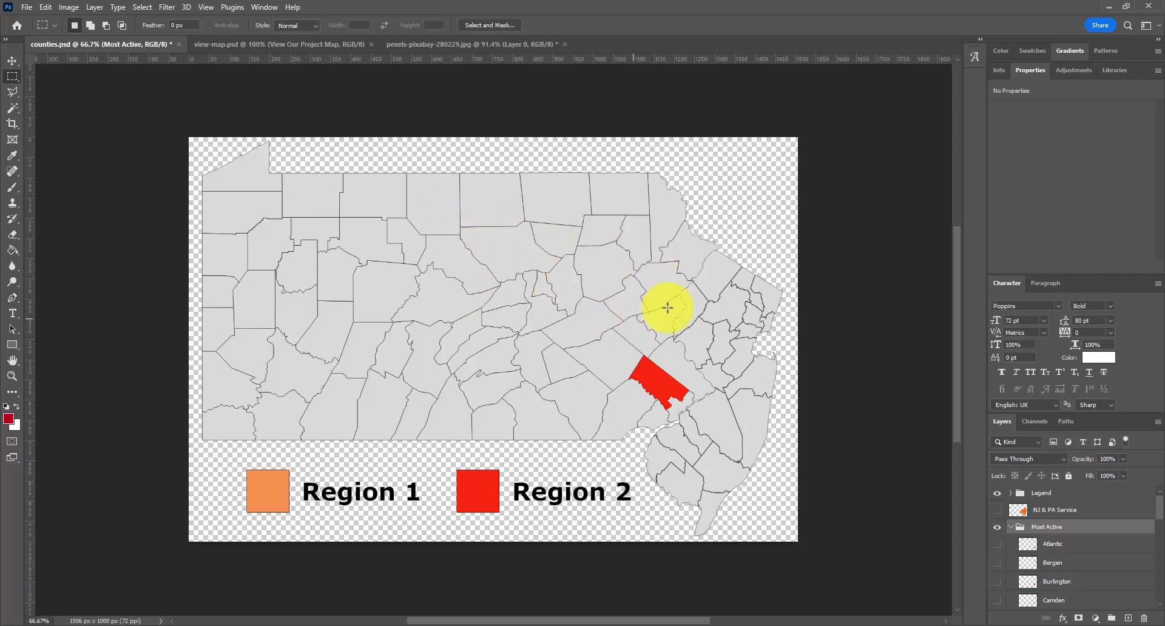
Show the Atlantic county layer, load its shape as a selection, and deselect it.
left_click(996, 544)
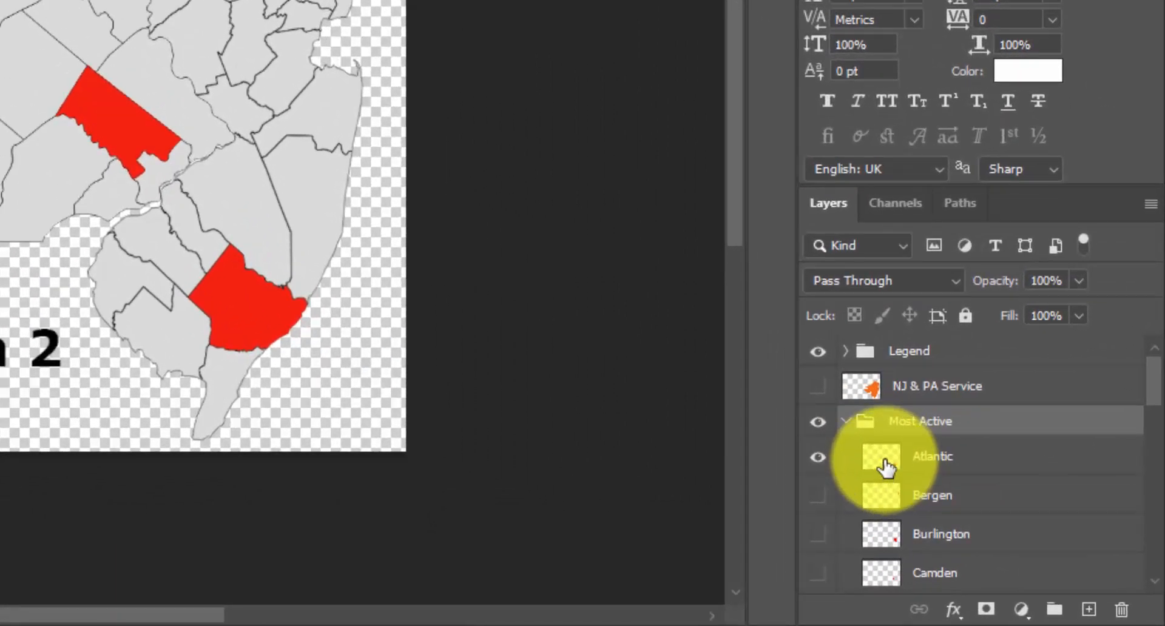
left_click(883, 461, "ctrl")
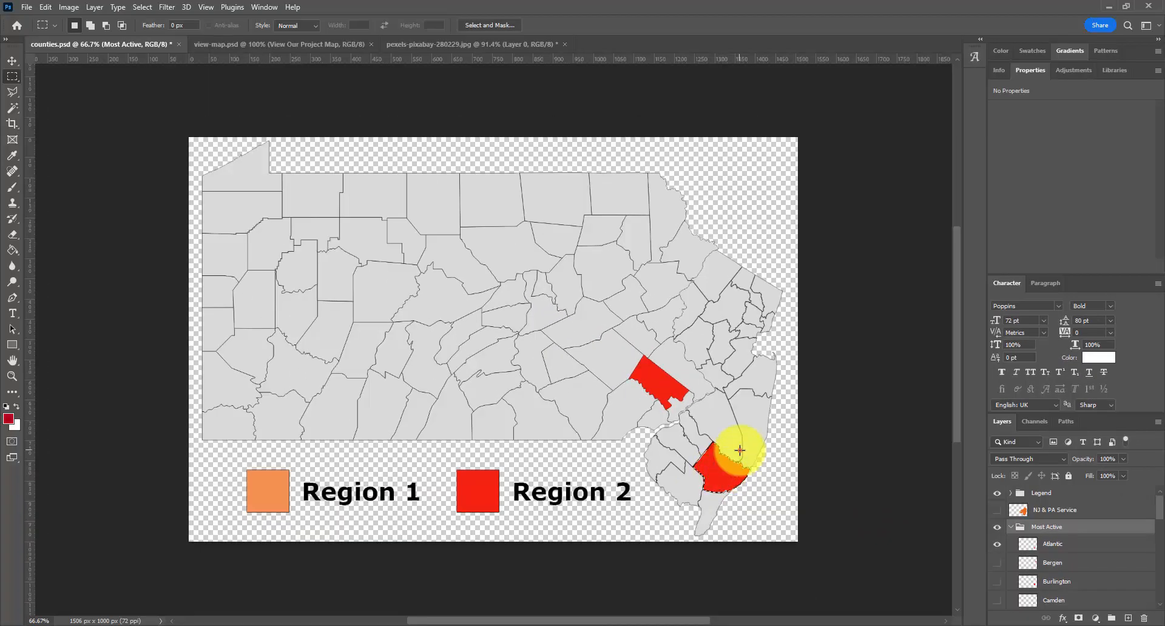
key("ctrl+d")
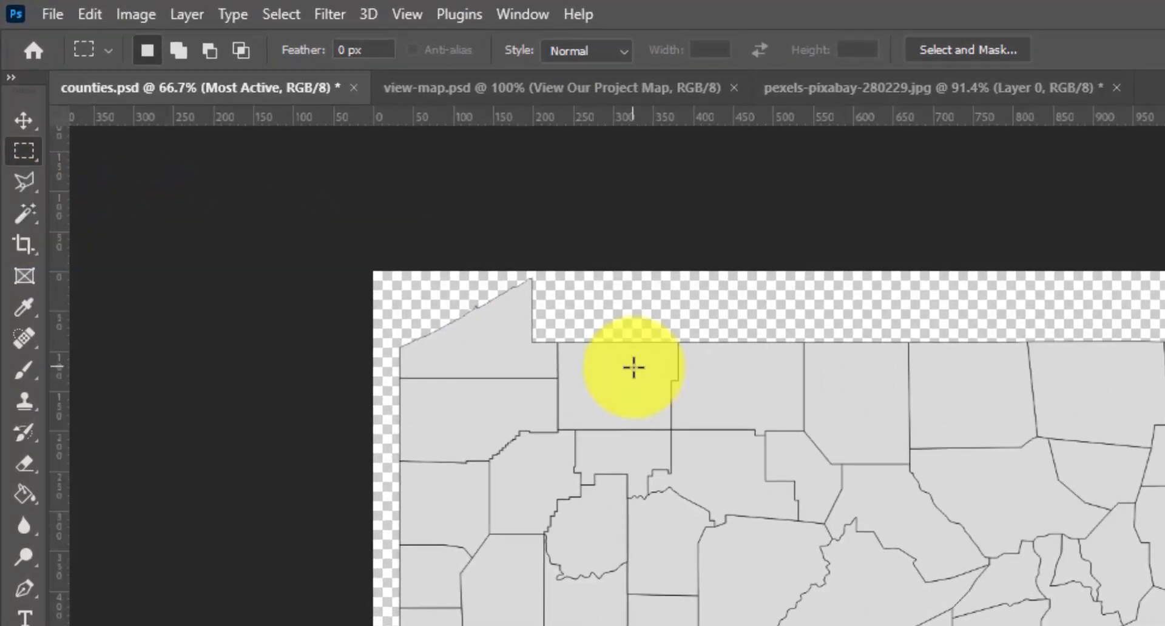
Select the sky in the house photo using the Magic Wand with tolerance 50.
left_click(24, 213)
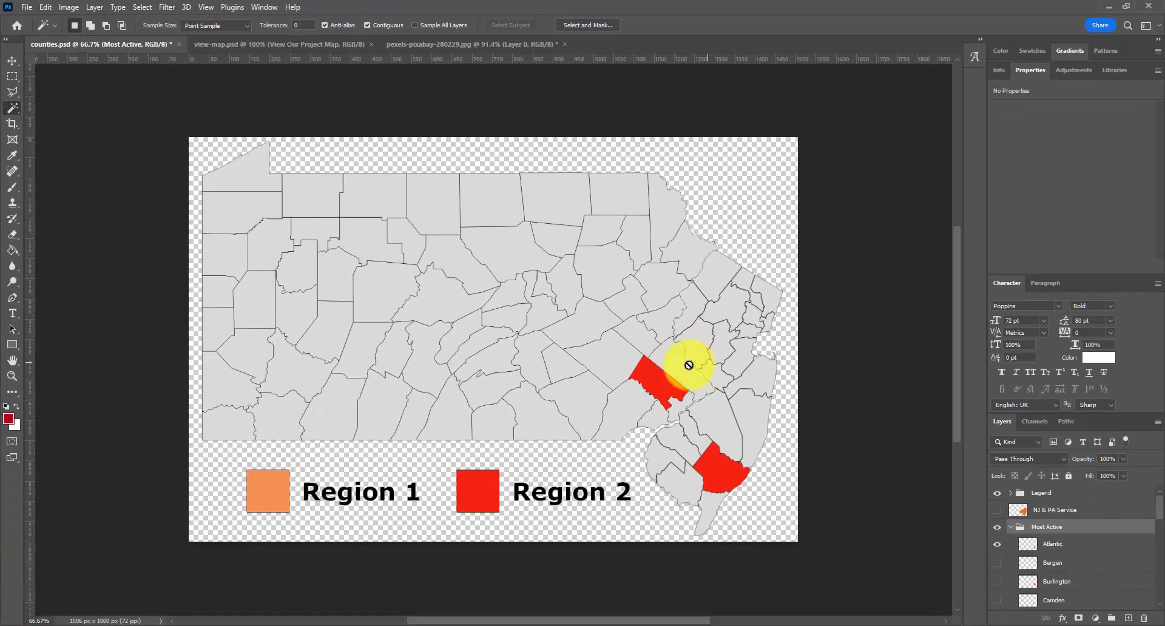
left_click(406, 45)
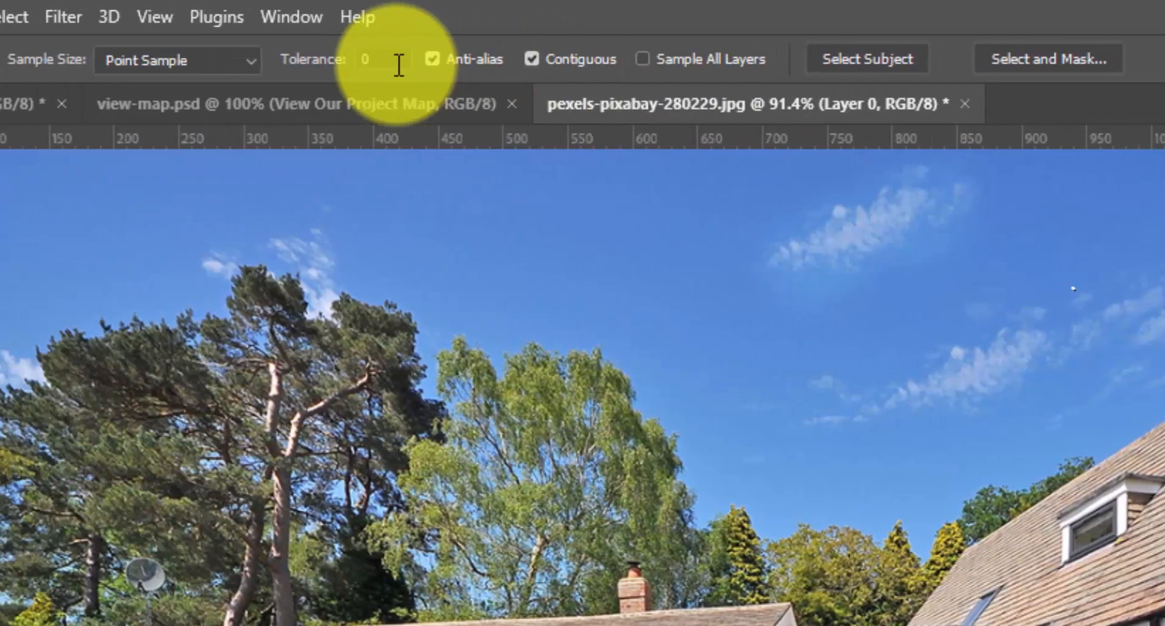
left_click(398, 66)
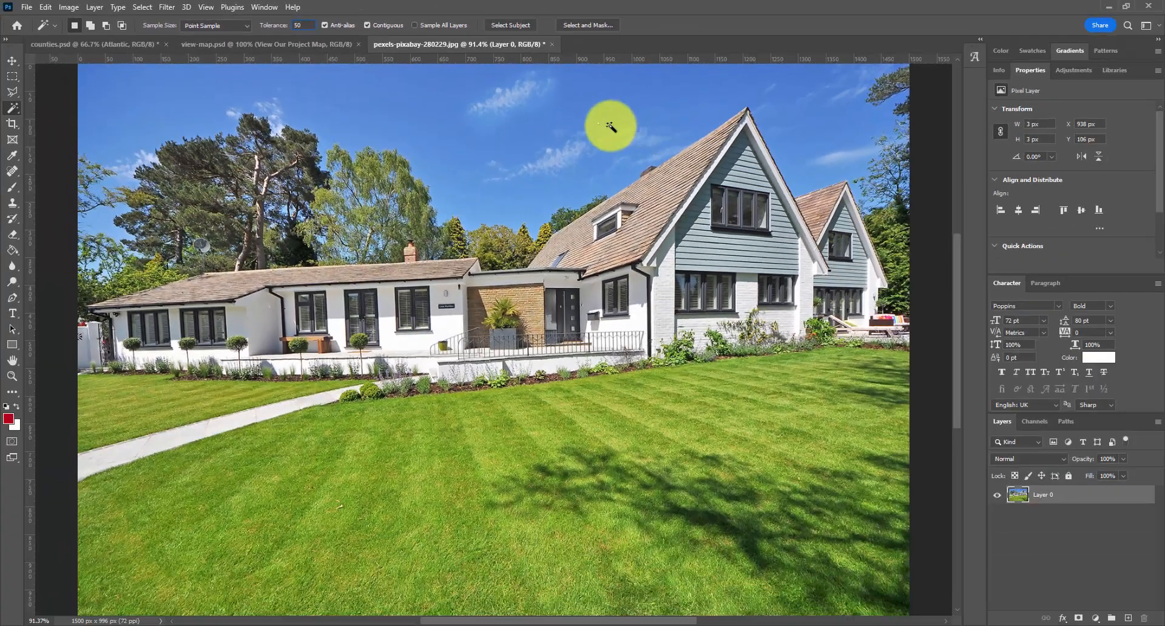
left_click(1091, 301)
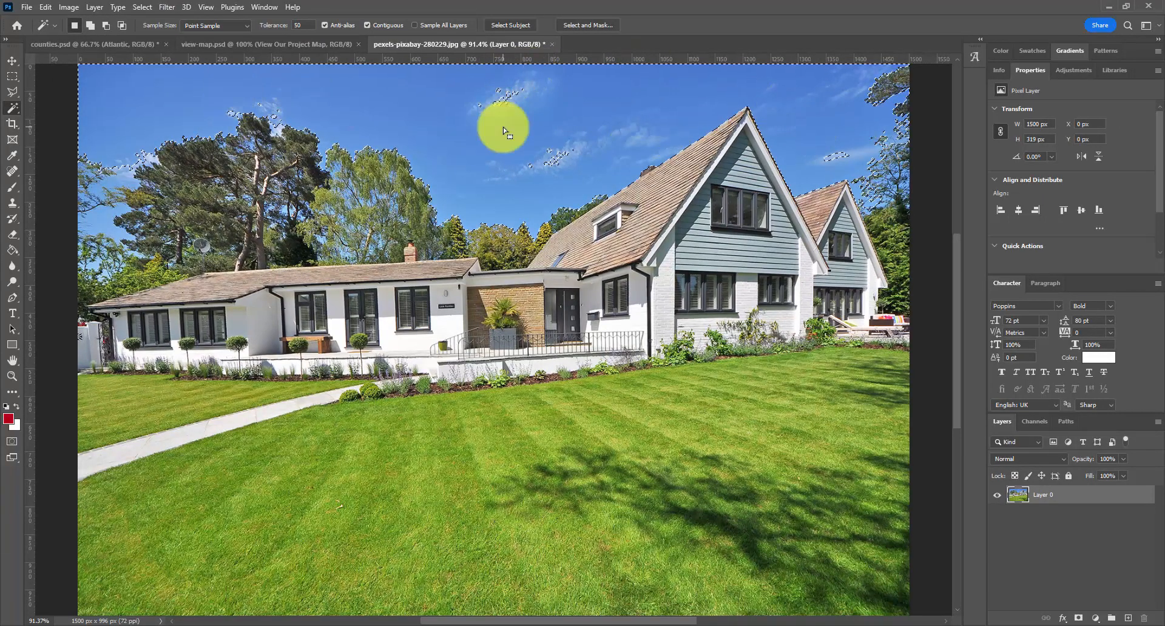
Clear the sky selection, try the Magic Wand on the sky once more, and deselect.
left_click(528, 131)
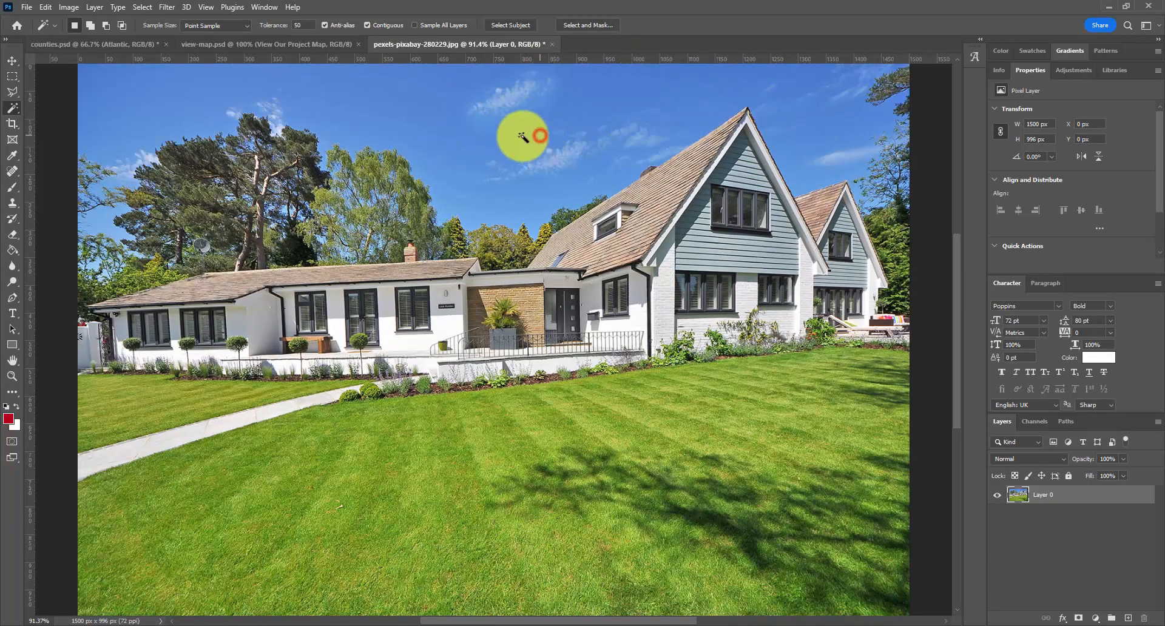
left_click(446, 132)
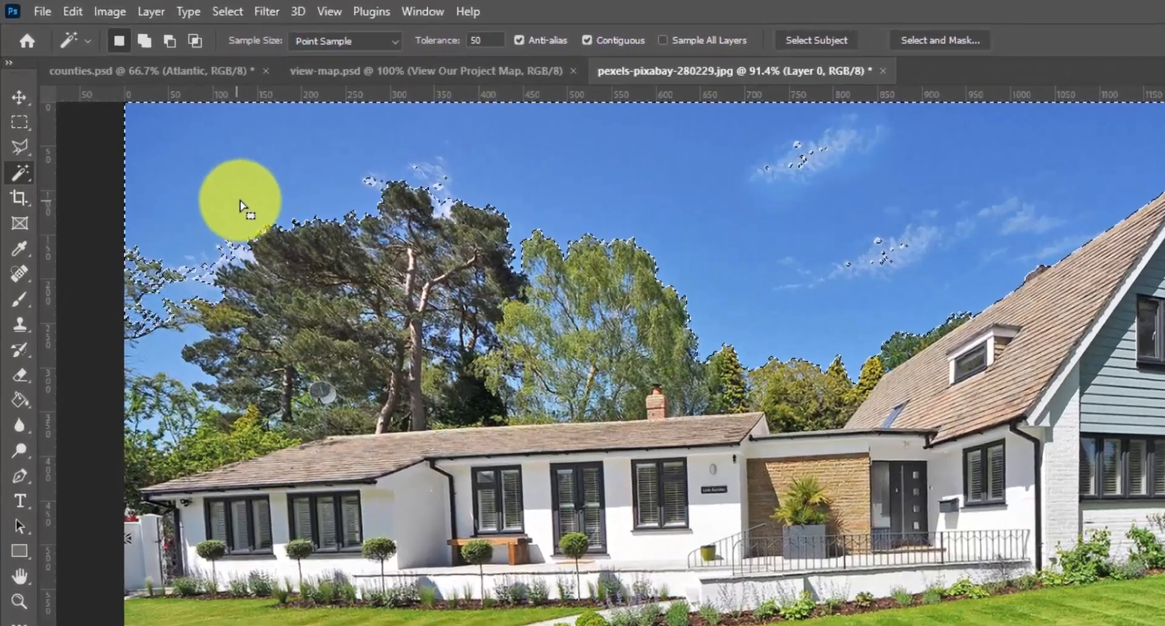
left_click(242, 156)
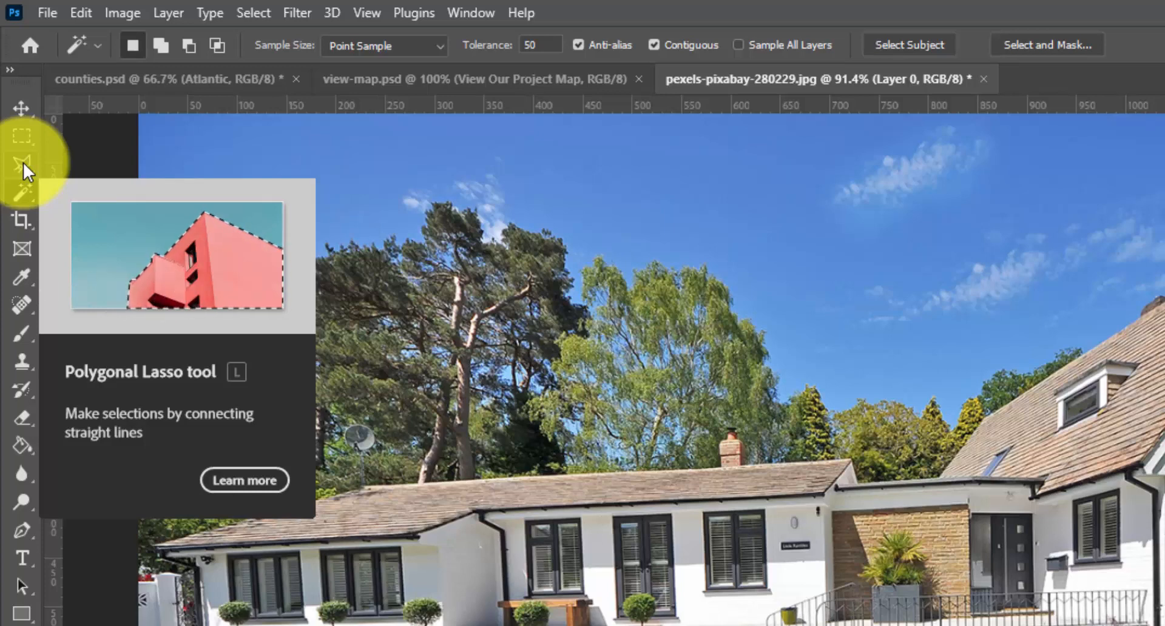
Try a four-cornered Polygonal Lasso selection around the clouds in the sky above the house, and clear it.
left_click(22, 162)
left_click(22, 162)
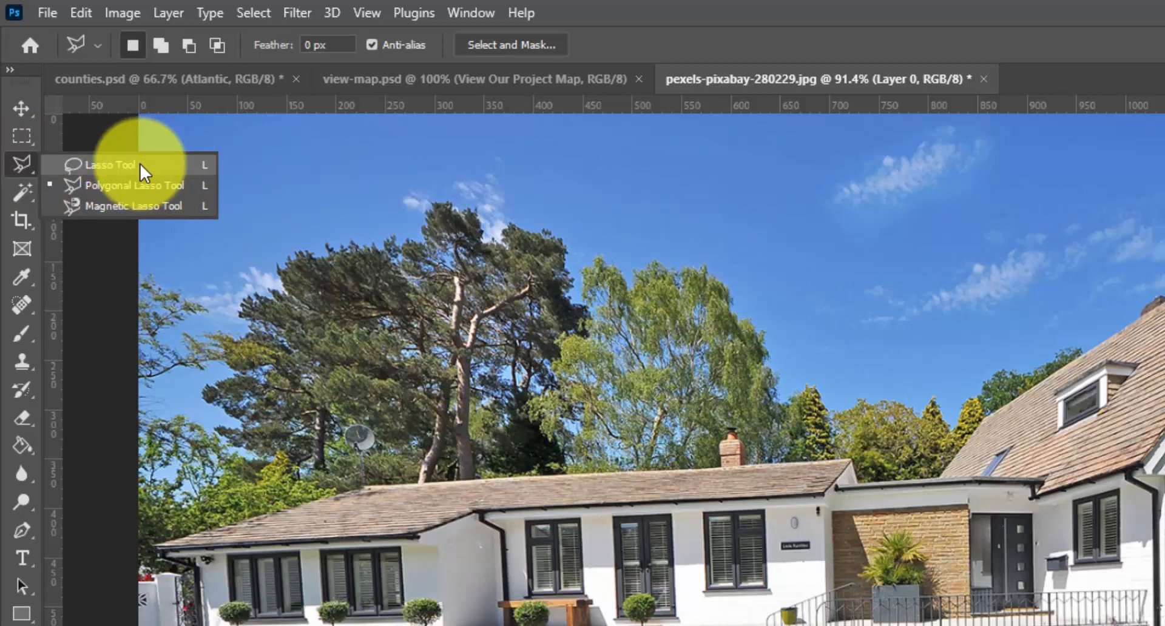
left_click(154, 183)
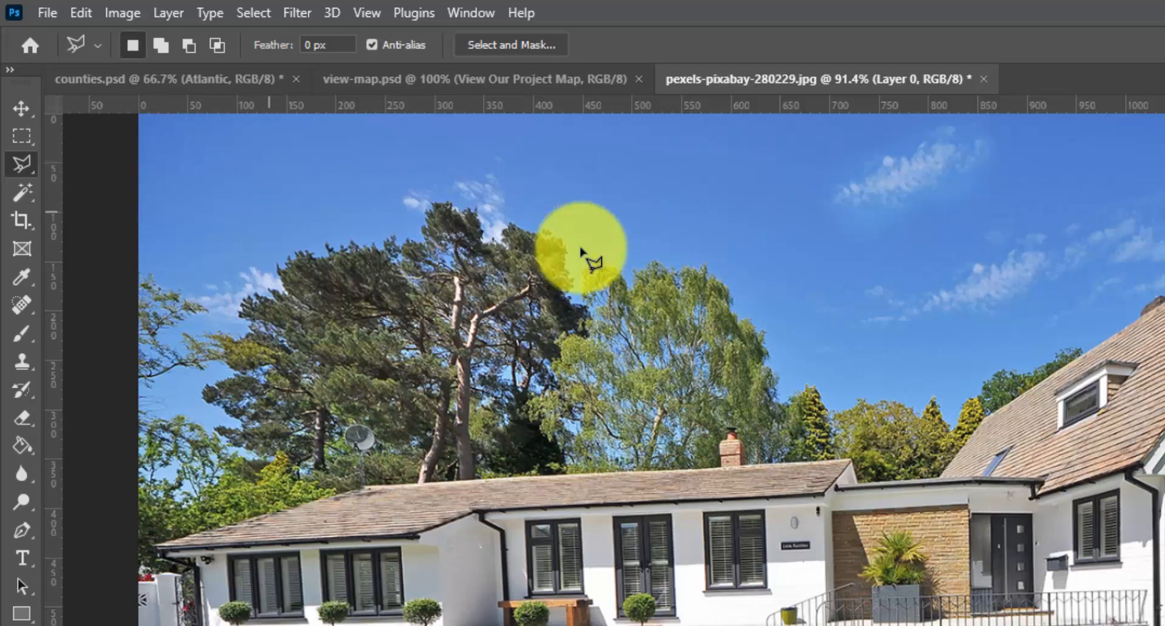
left_click(800, 214)
left_click(910, 324)
left_click(1072, 222)
left_click(877, 175)
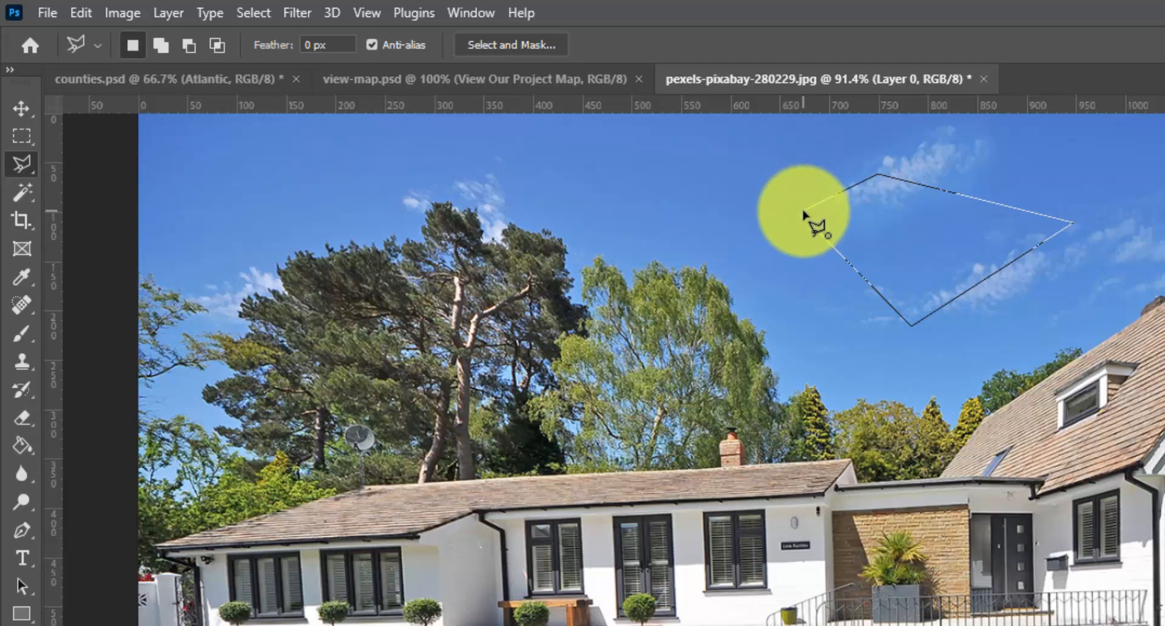
left_click(804, 212)
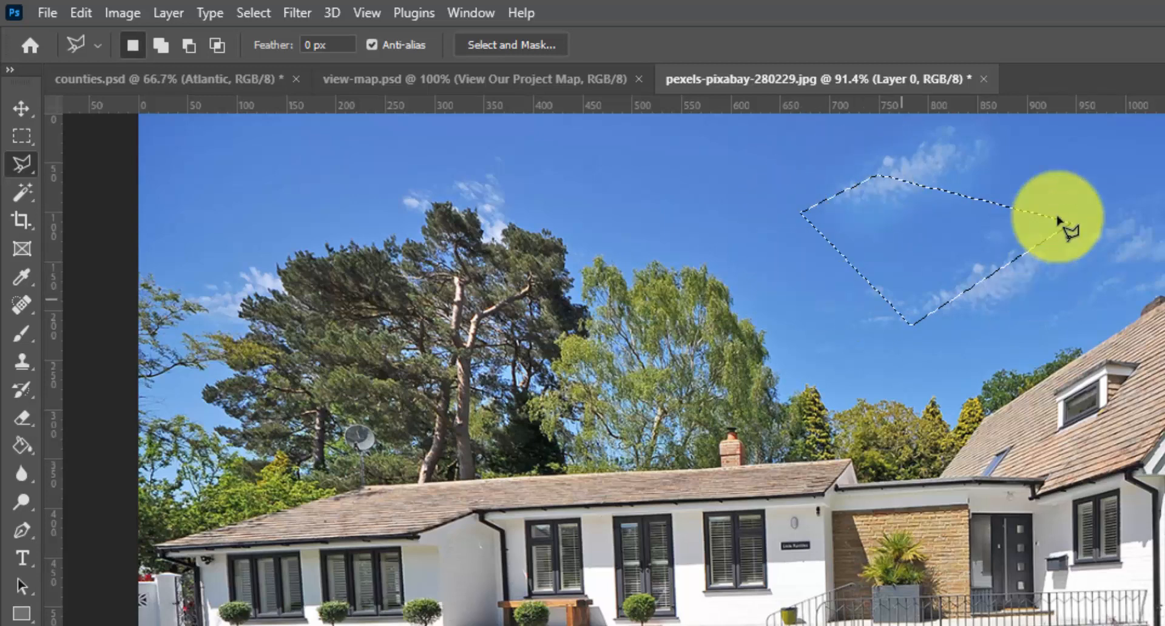
key("ctrl+d")
Trace the tall gable's sloping roof edge with the Magnetic Lasso, from near the peak down around the chimney.
right_click(24, 165)
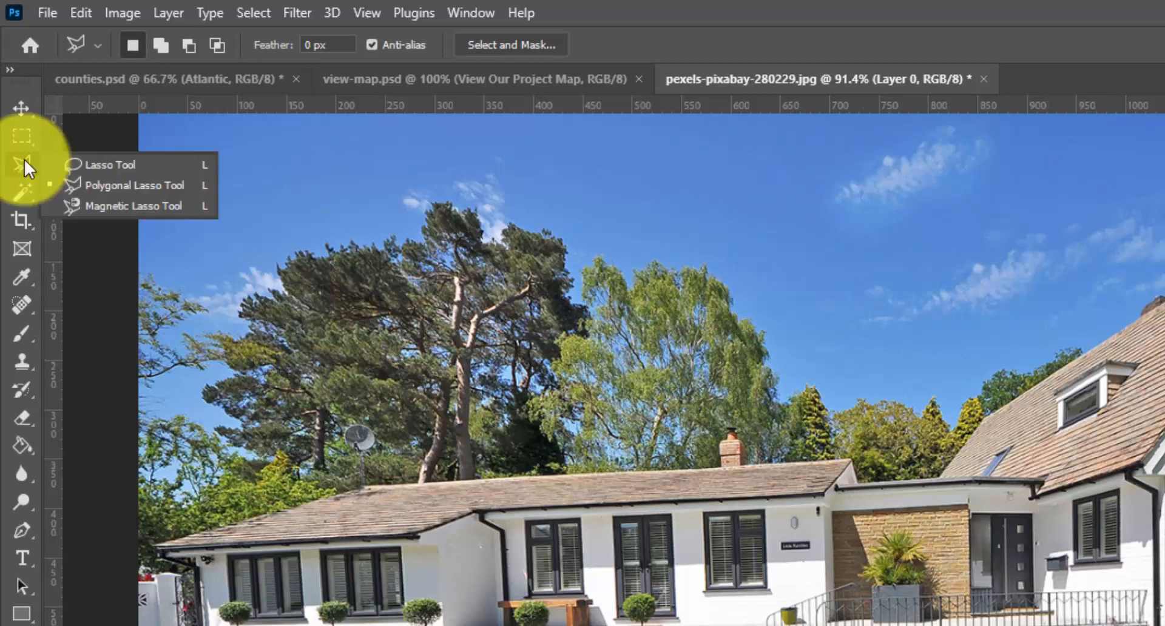
left_click(154, 201)
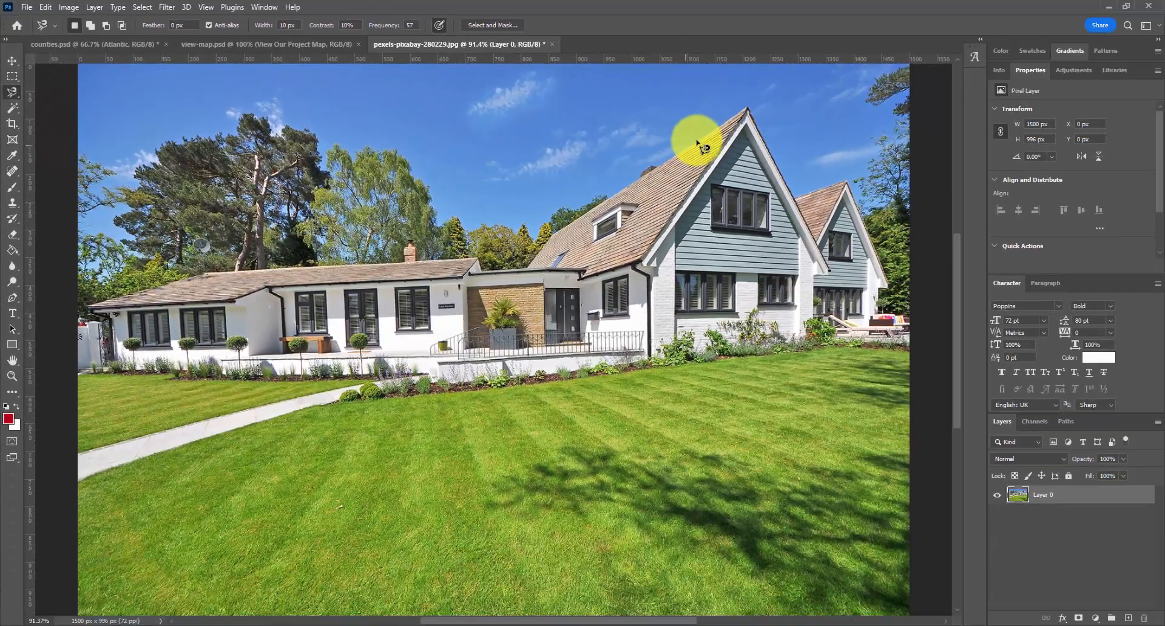
key("ctrl+1")
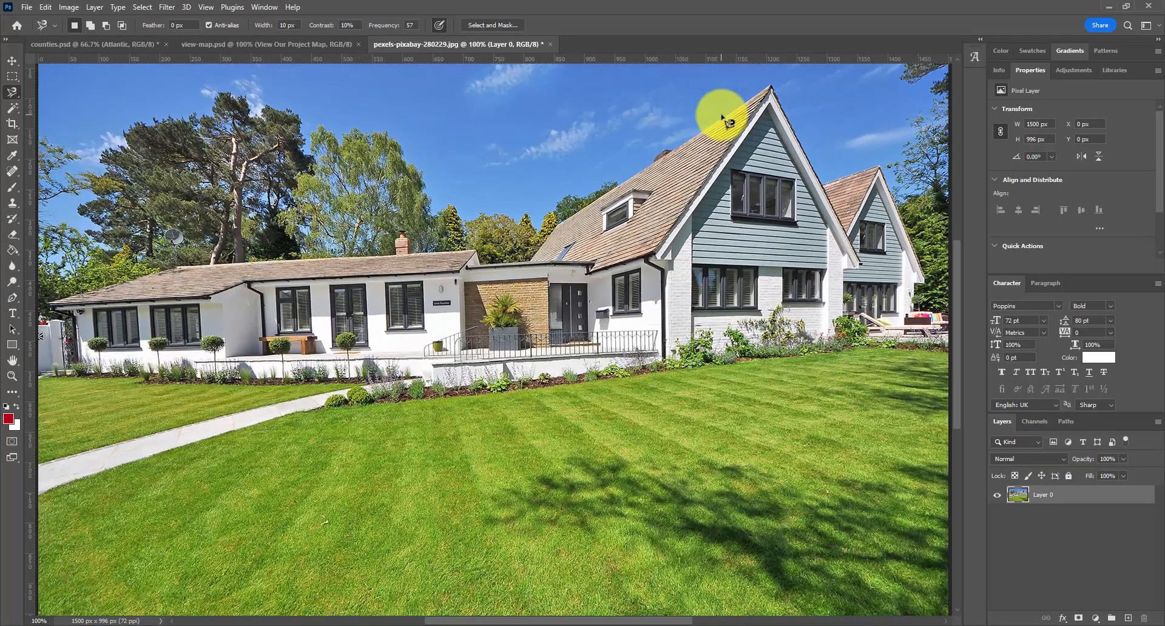
key("ctrl+plus")
key("ctrl+plus")
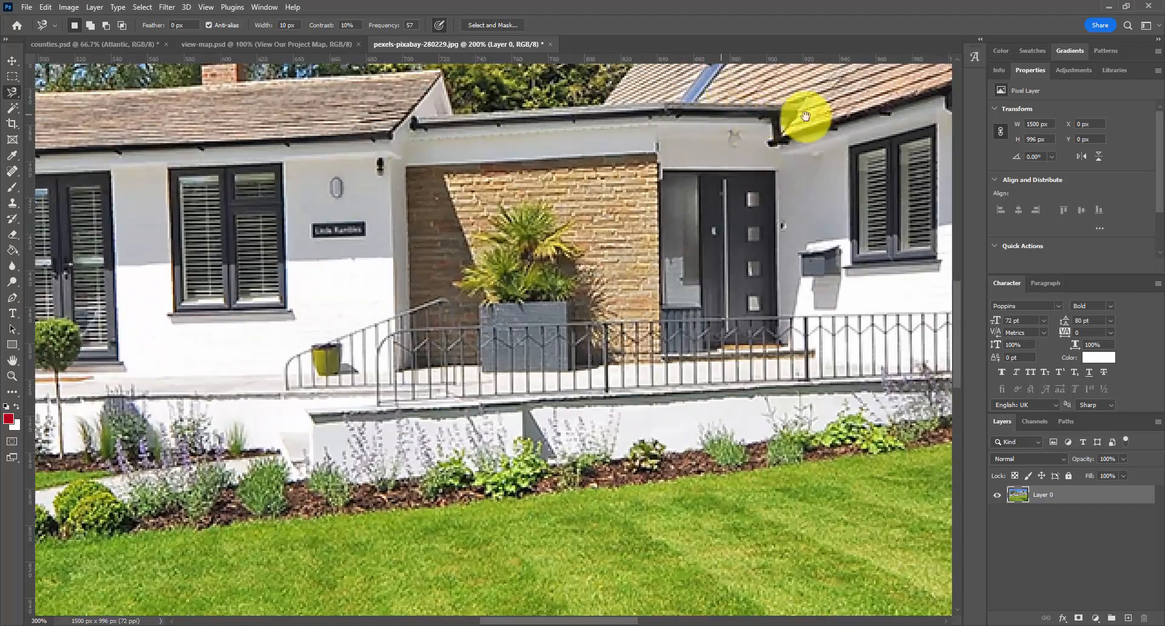
mouse_move(862, 108)
left_mouse_down()
mouse_move(492, 458)
mouse_move(686, 259)
mouse_move(667, 314)
mouse_move(676, 333)
mouse_move(549, 426)
left_mouse_up()
left_click(543, 424)
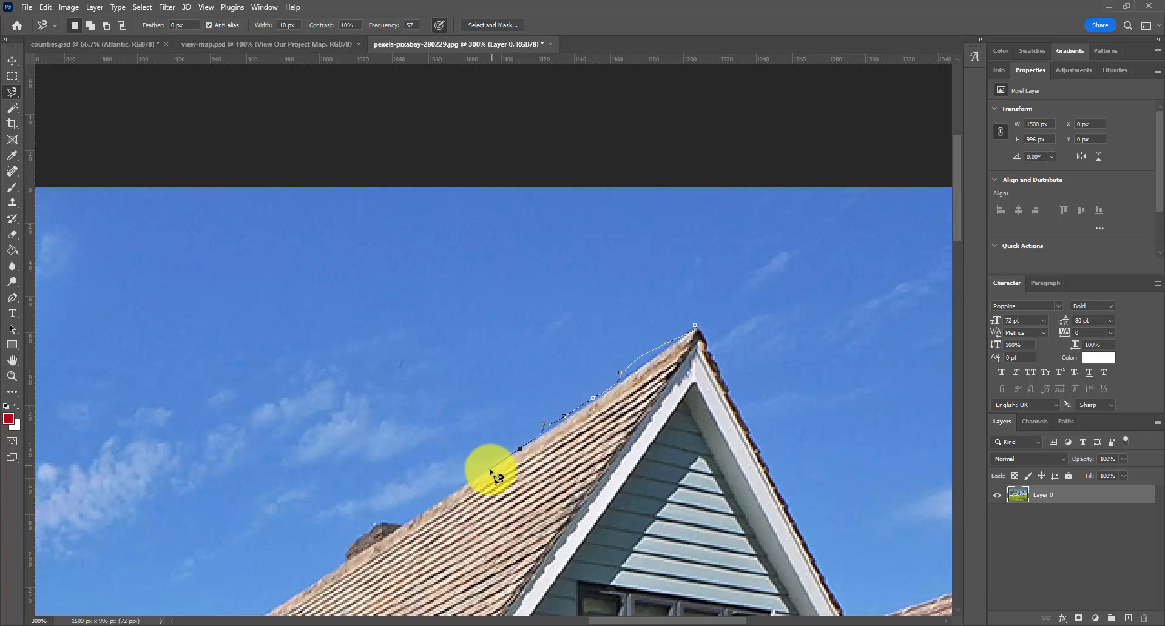
left_click(482, 472)
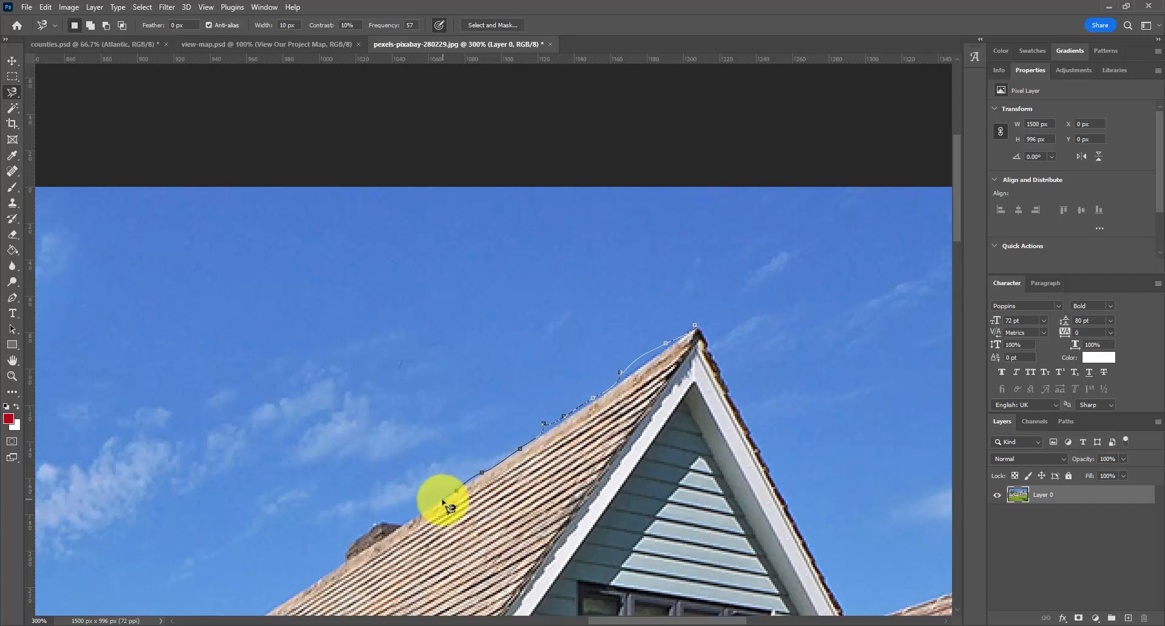
left_click(442, 500)
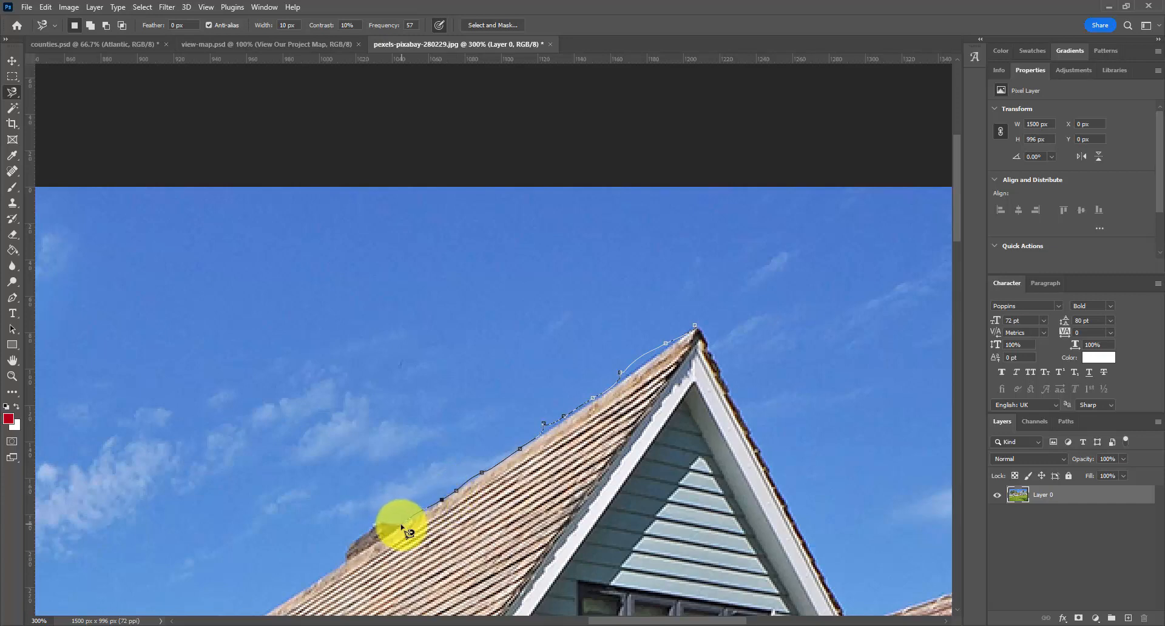
left_click(400, 527)
left_click(382, 523)
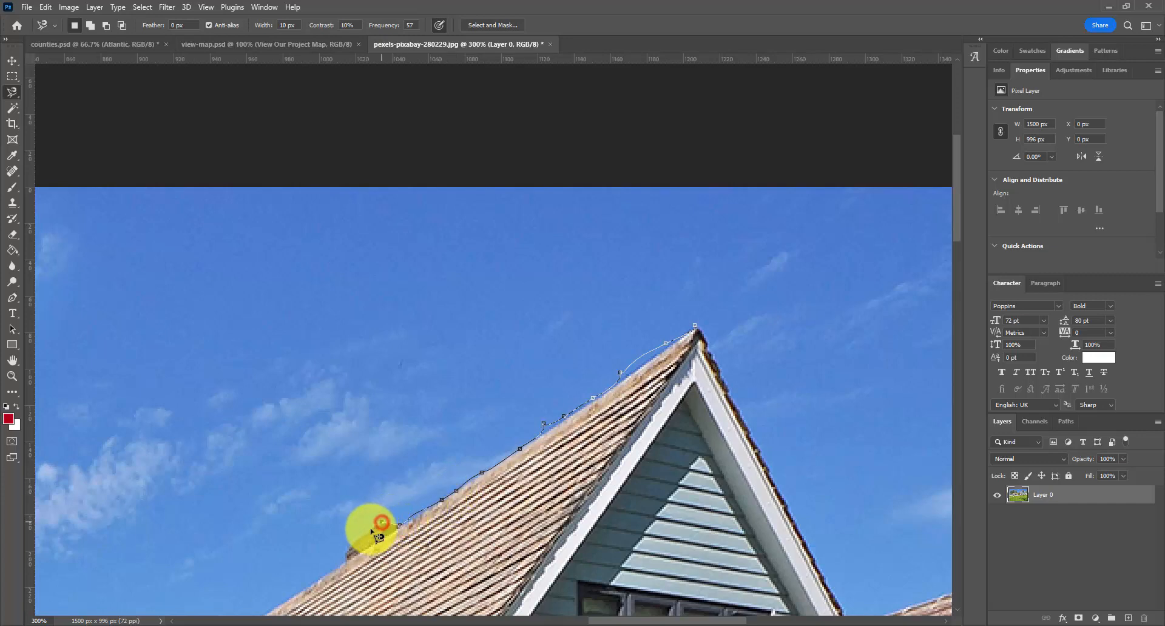
left_click(346, 550)
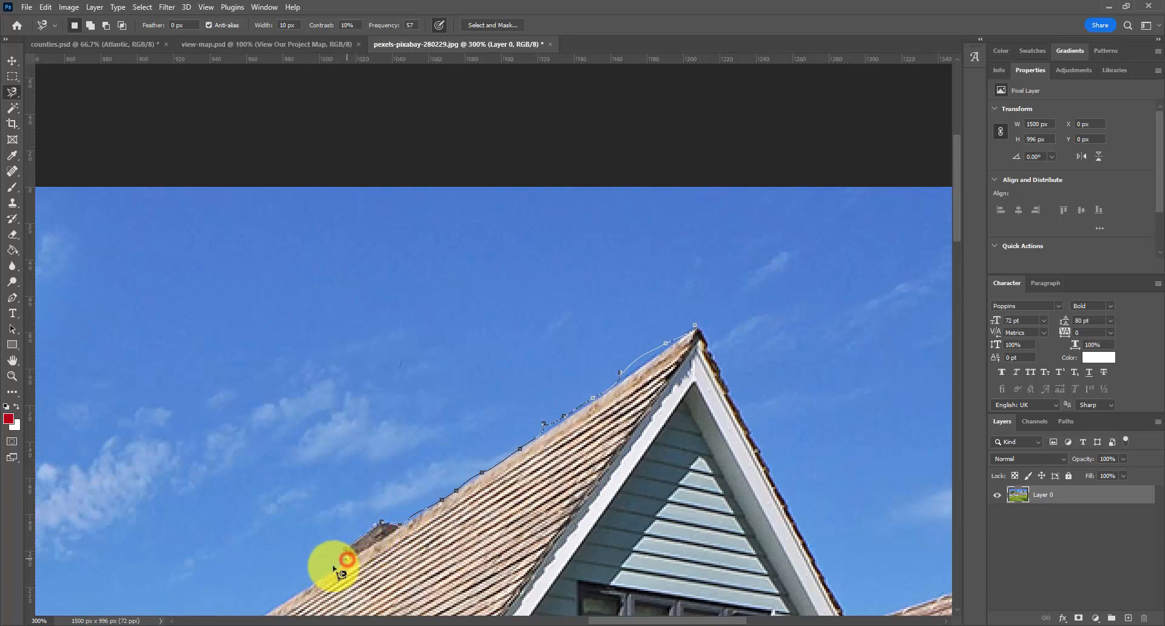
Close the magnetic outline through the sky back at the roof peak, clear the selection, and fit the photo to the window.
left_click(373, 305)
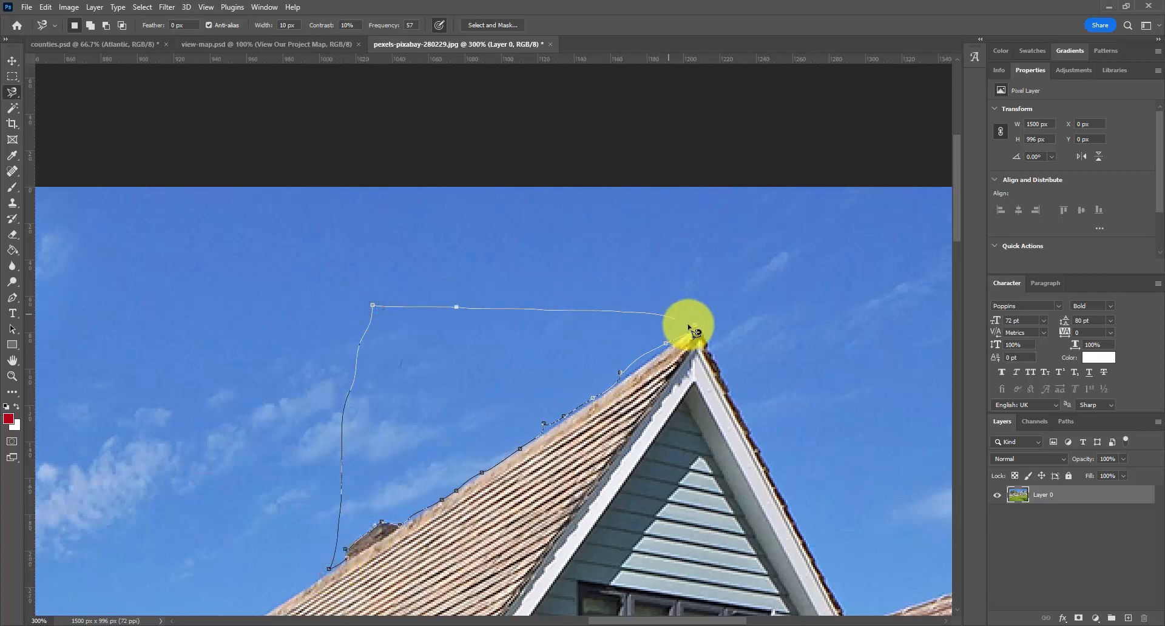
left_click(697, 330)
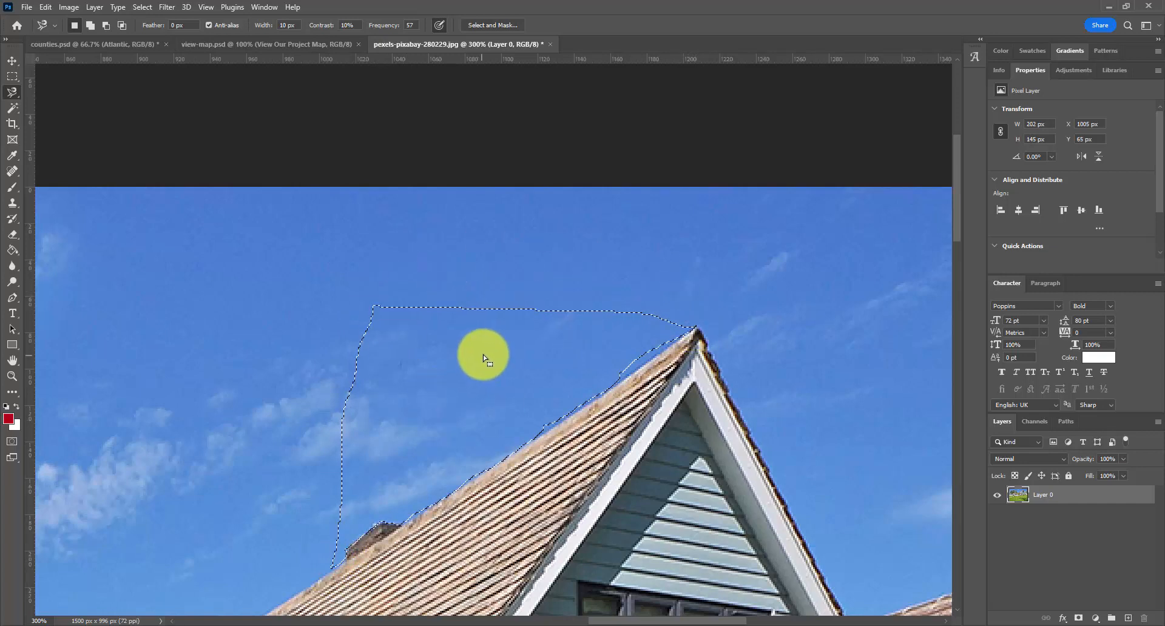
key("ctrl+d")
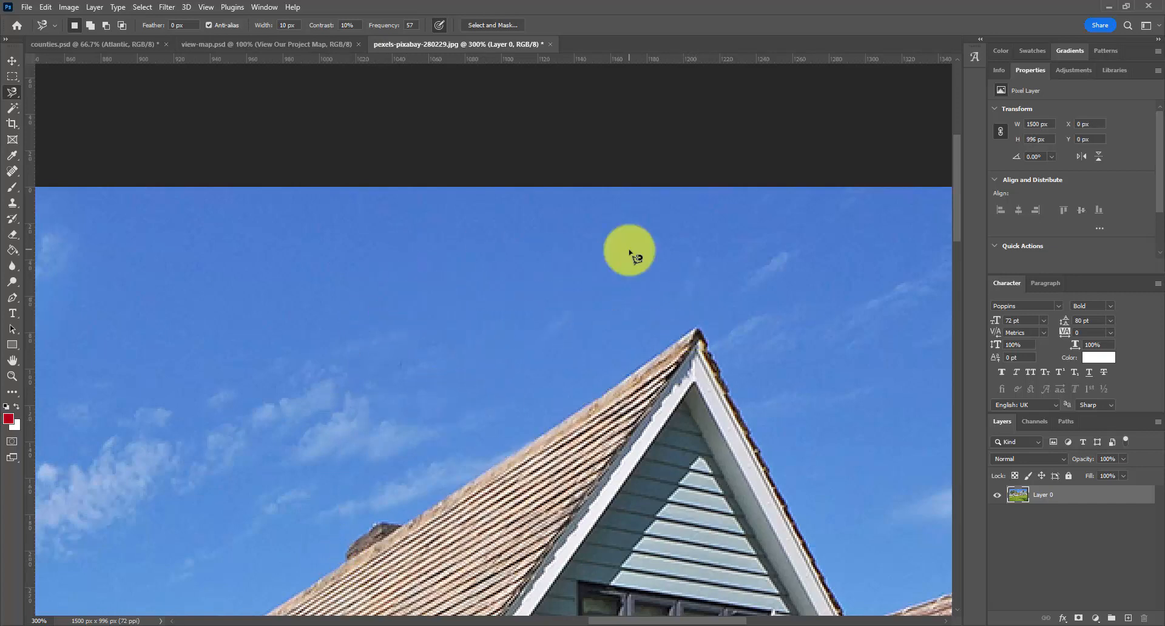
key("ctrl+0")
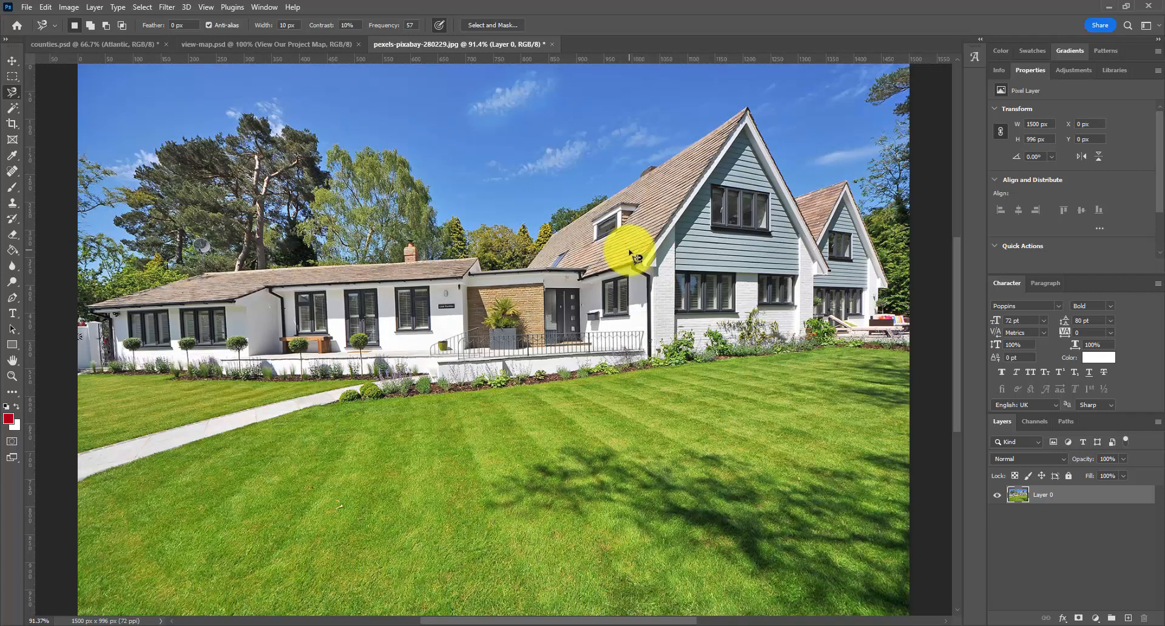
scroll(625, 254, "up", 2)
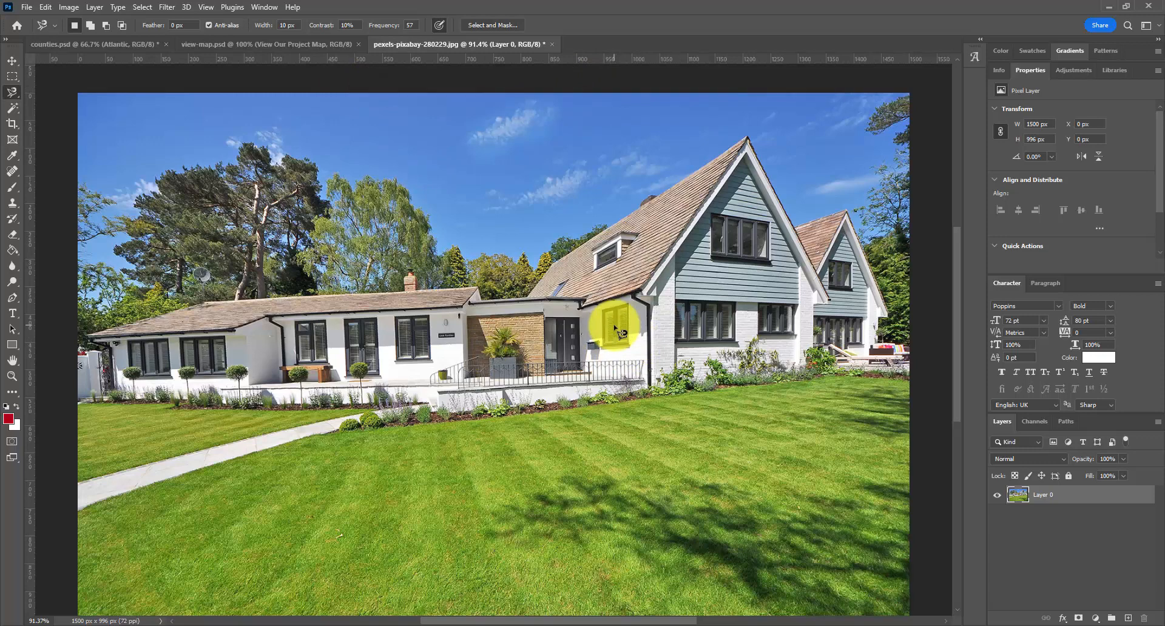
scroll(618, 331, "down", 1)
In view-map.psd, hide and reshow the title text's Drop Shadow effect, and select Layer 0 with the Color Overlay.
left_click(298, 44)
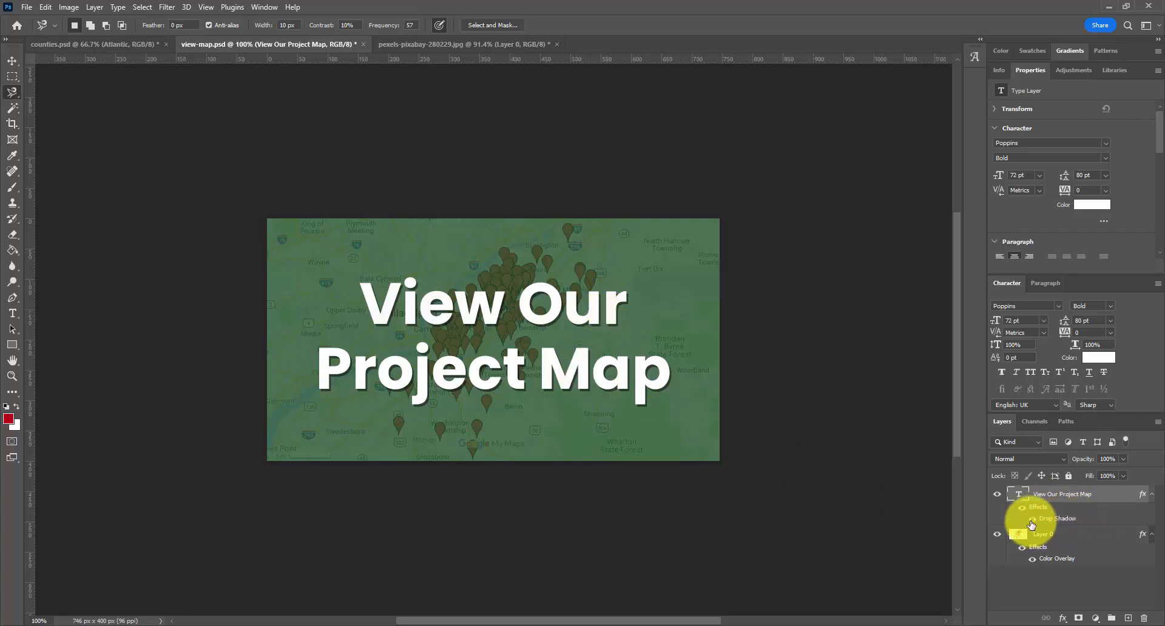
left_click(1030, 519)
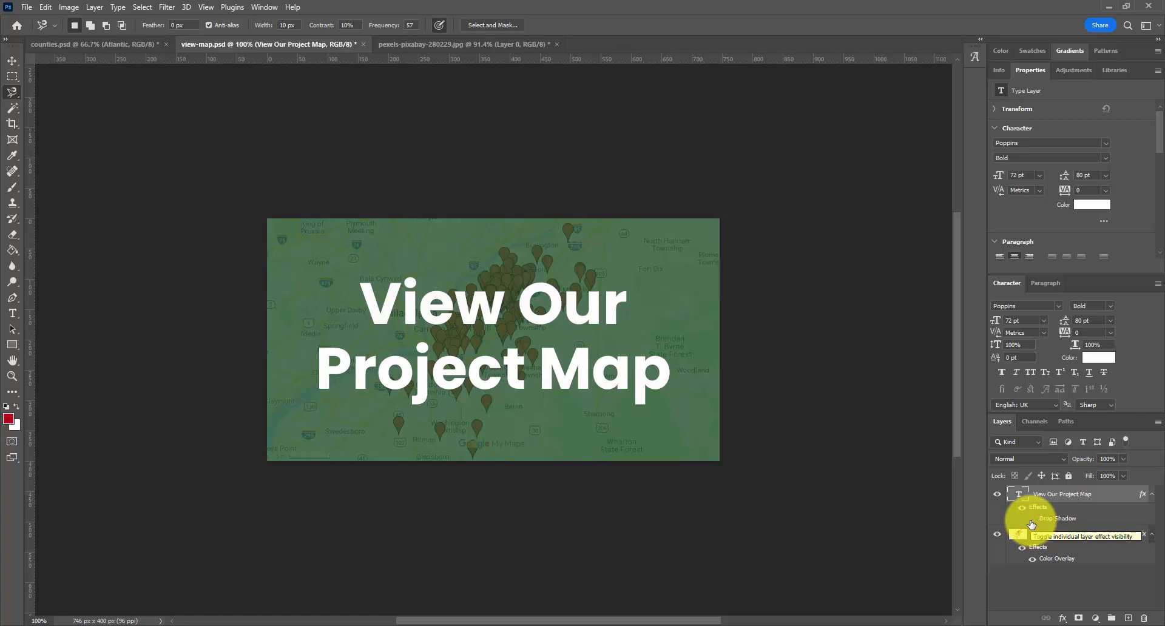
left_click(1031, 519)
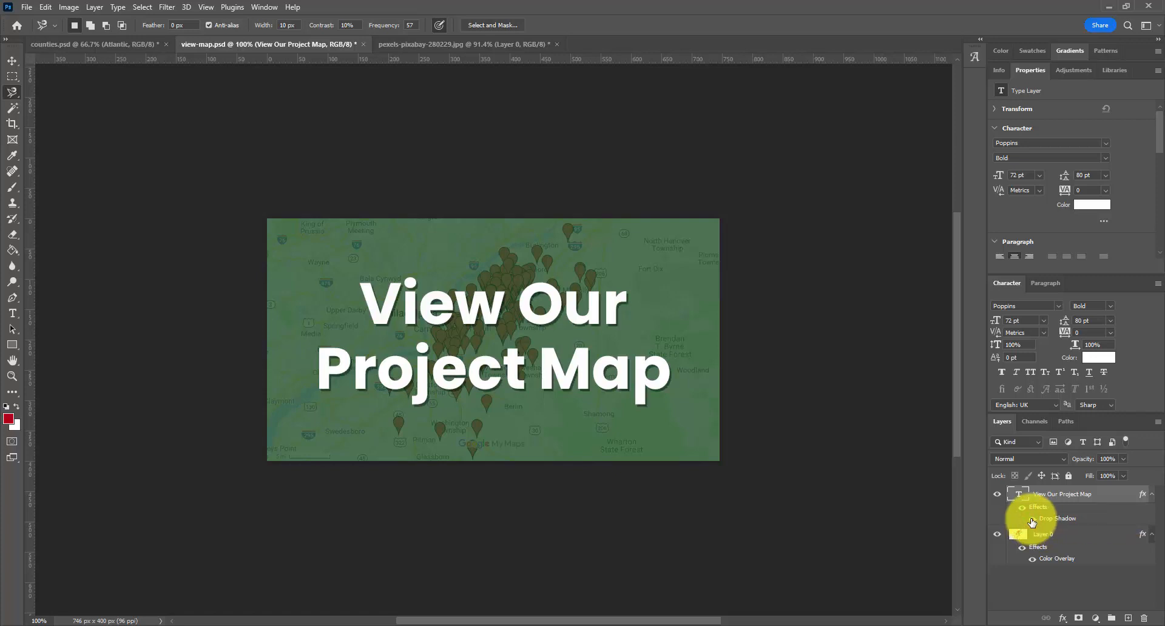
left_click(1038, 534)
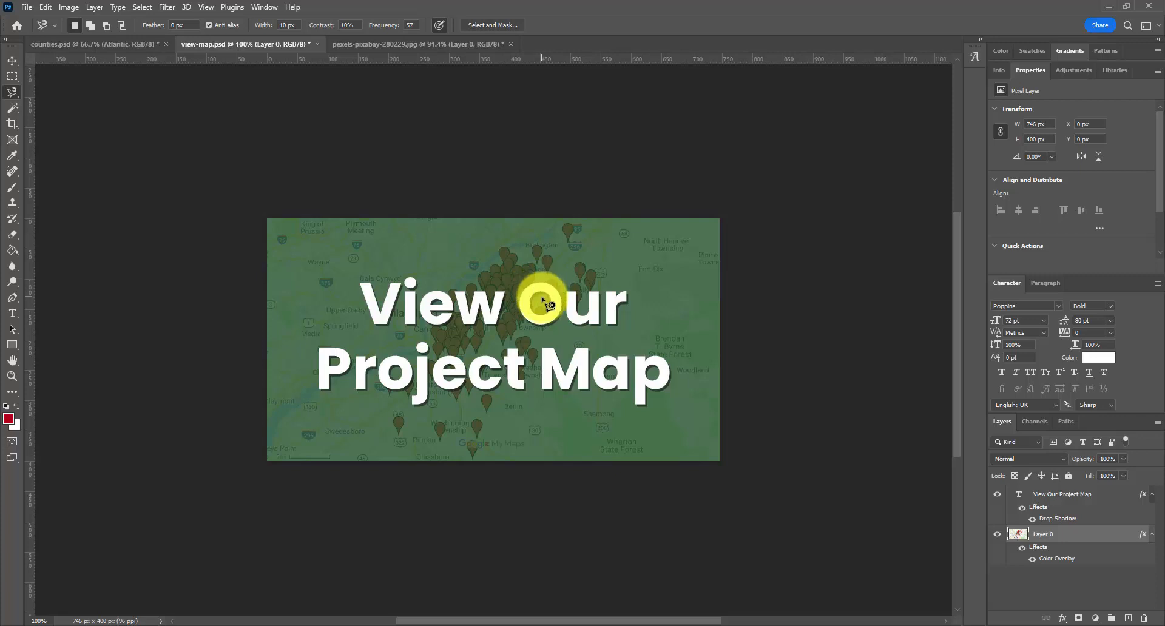
Switch to Iconfinder in the browser, run the popular search for Arrow icons, and browse the results.
key("alt+Tab")
scroll(570, 234, "down", 3)
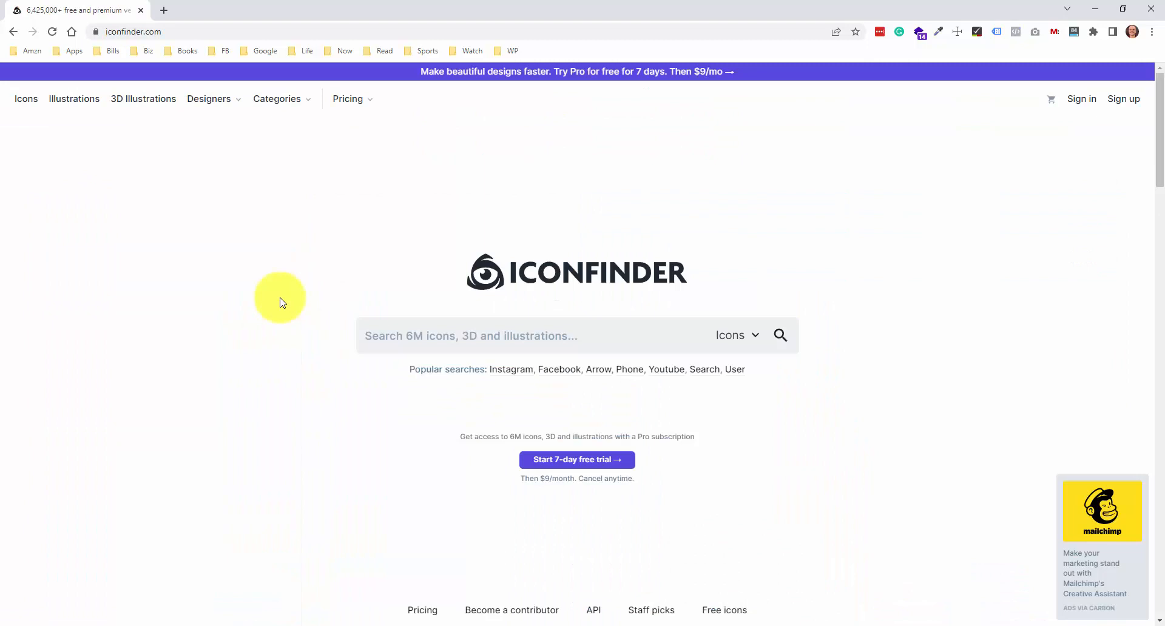
left_click(290, 98)
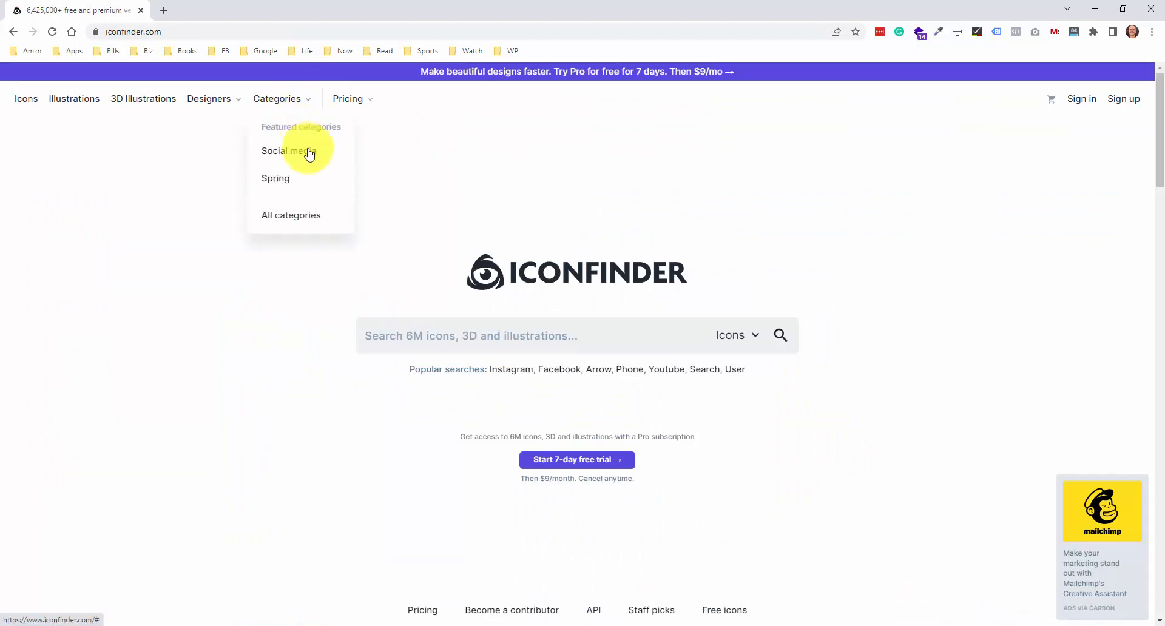
left_click(435, 275)
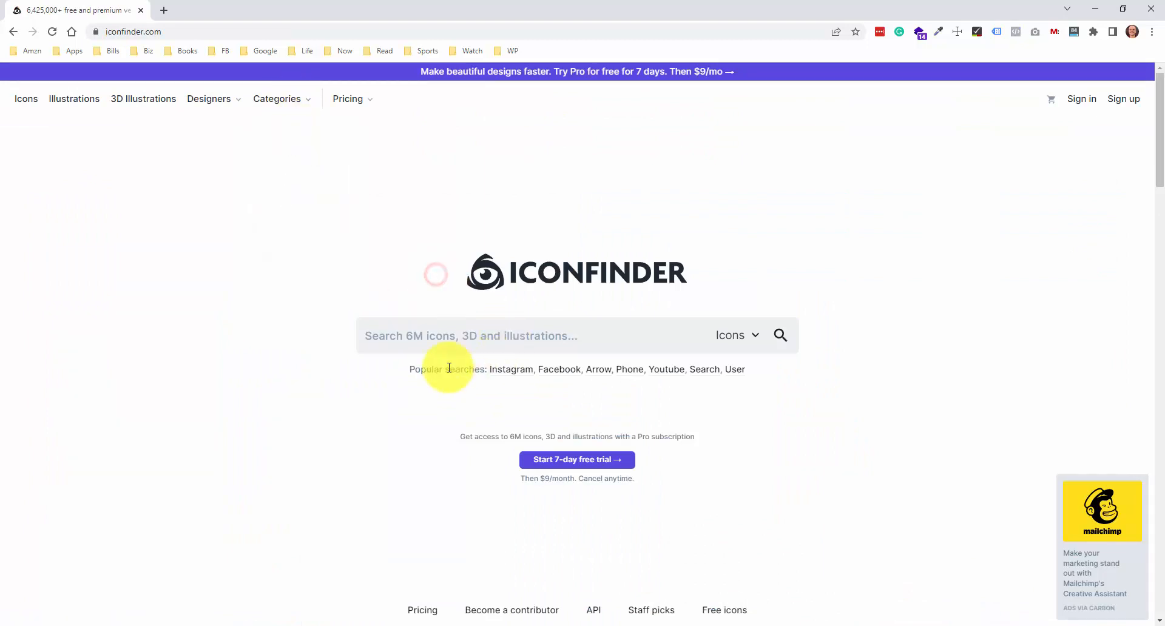
left_click(604, 369)
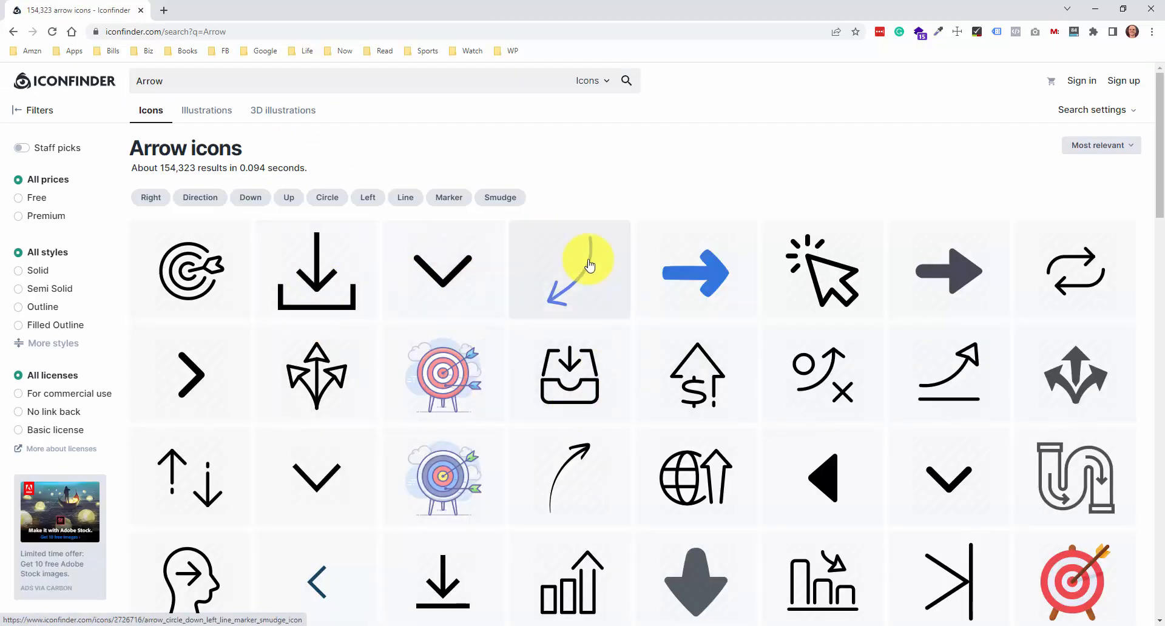
scroll(501, 261, "down", 7)
scroll(489, 258, "down", 4)
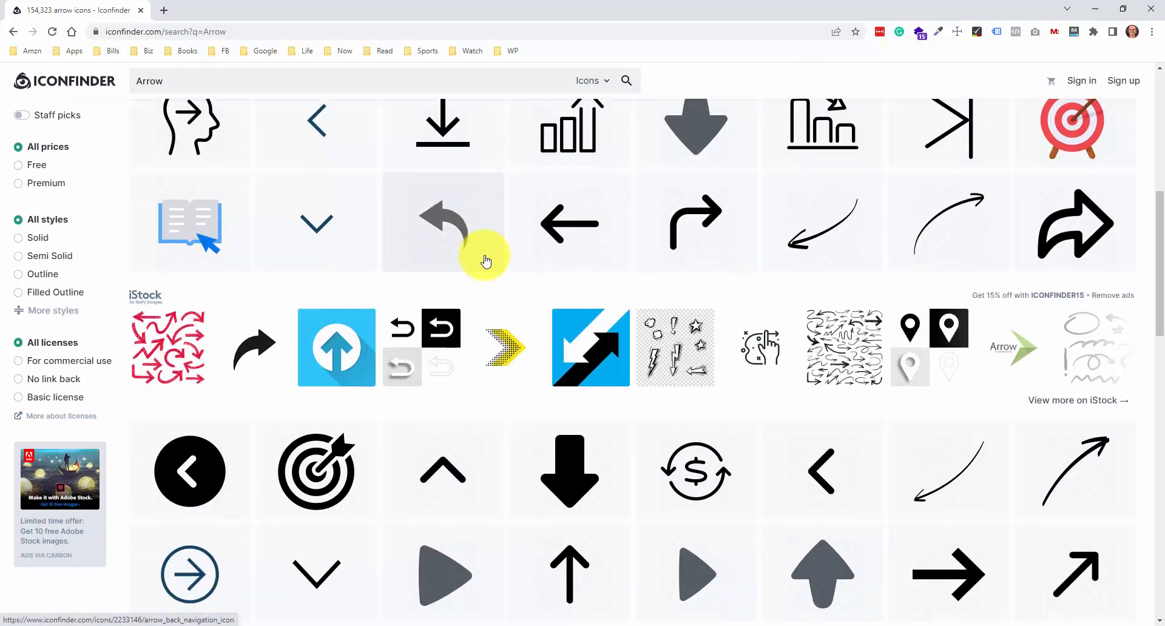
scroll(427, 250, "up", 9)
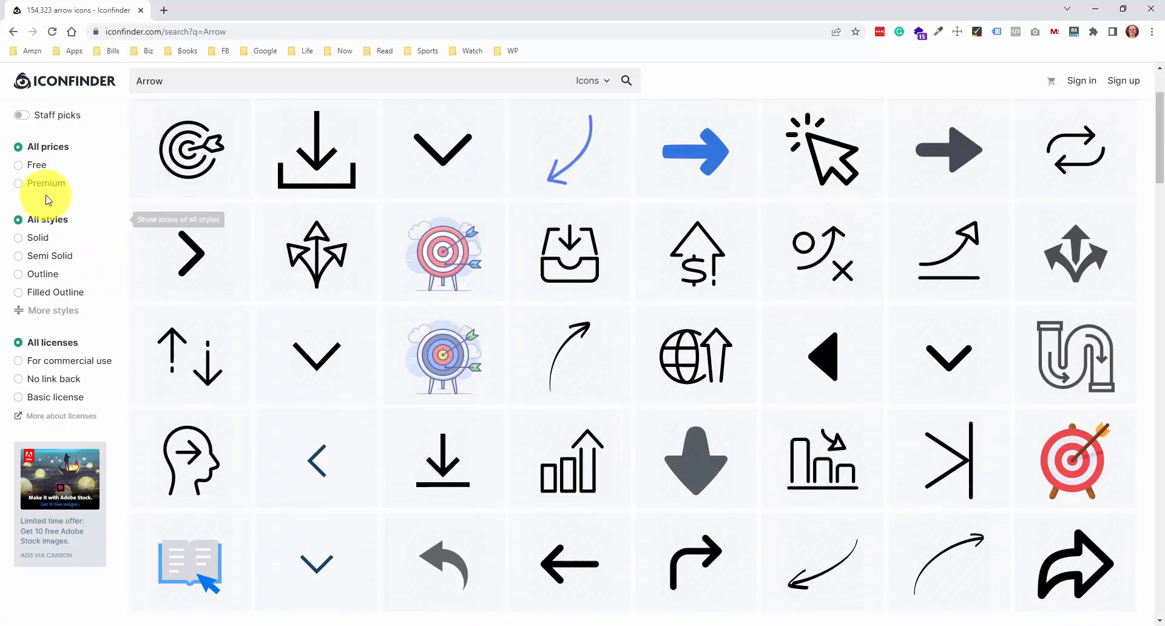
Filter the arrow icons to free ones with a No link back license.
left_click(19, 165)
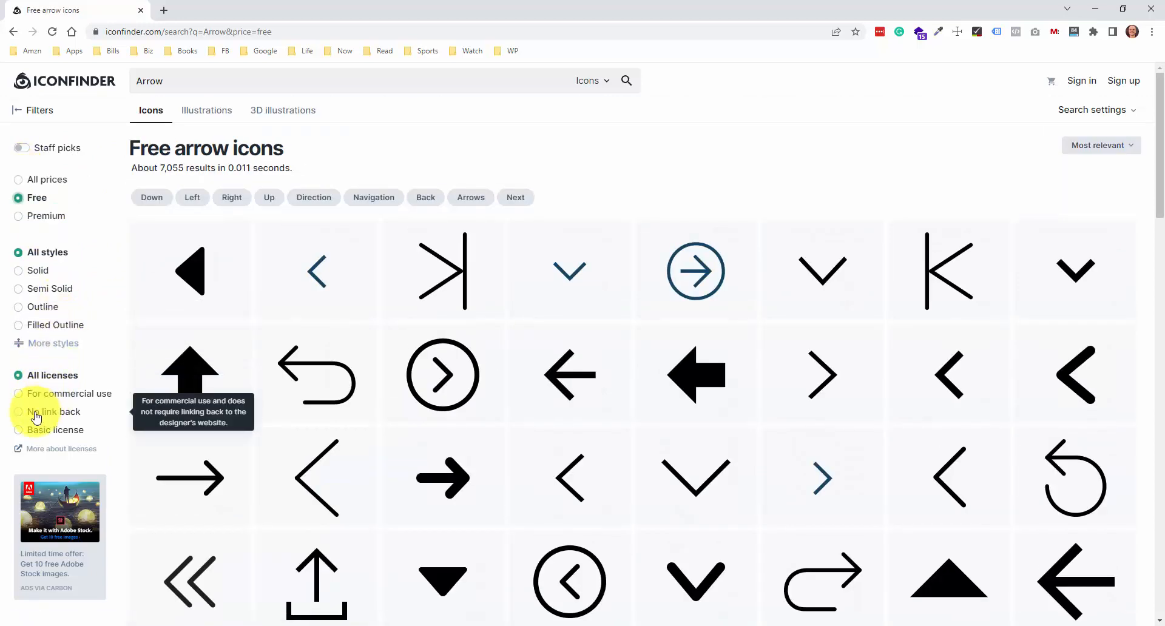
left_click(18, 417)
scroll(936, 338, "down", 5)
Open the isometric icon of two servers joined by an arrow and view its SVG download option.
left_click(937, 340)
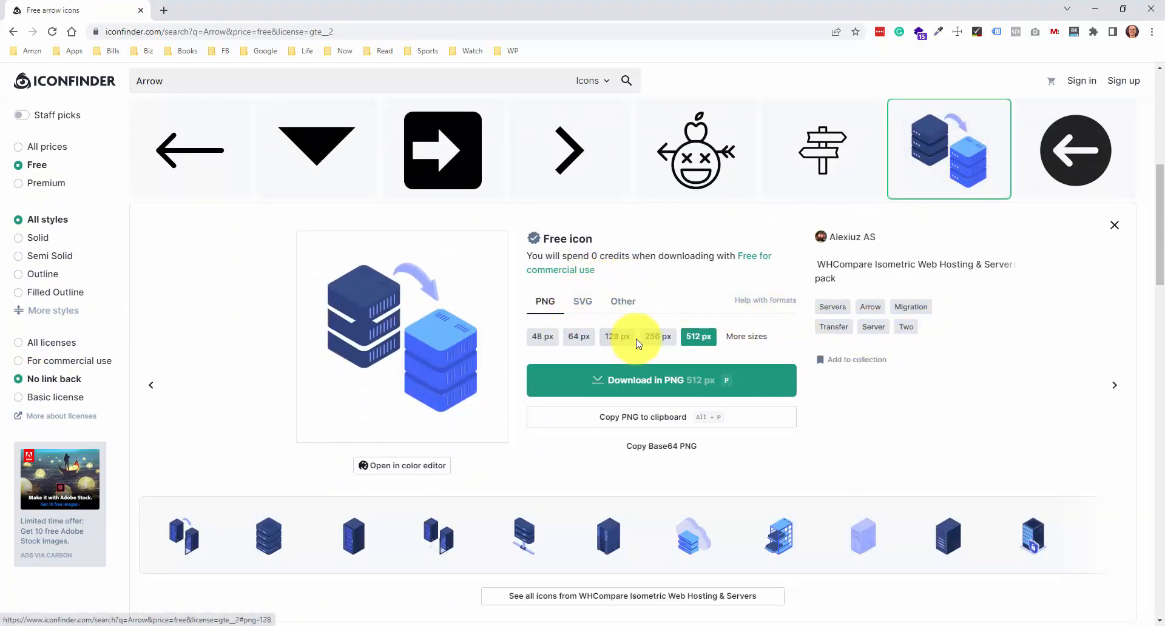
left_click(586, 306)
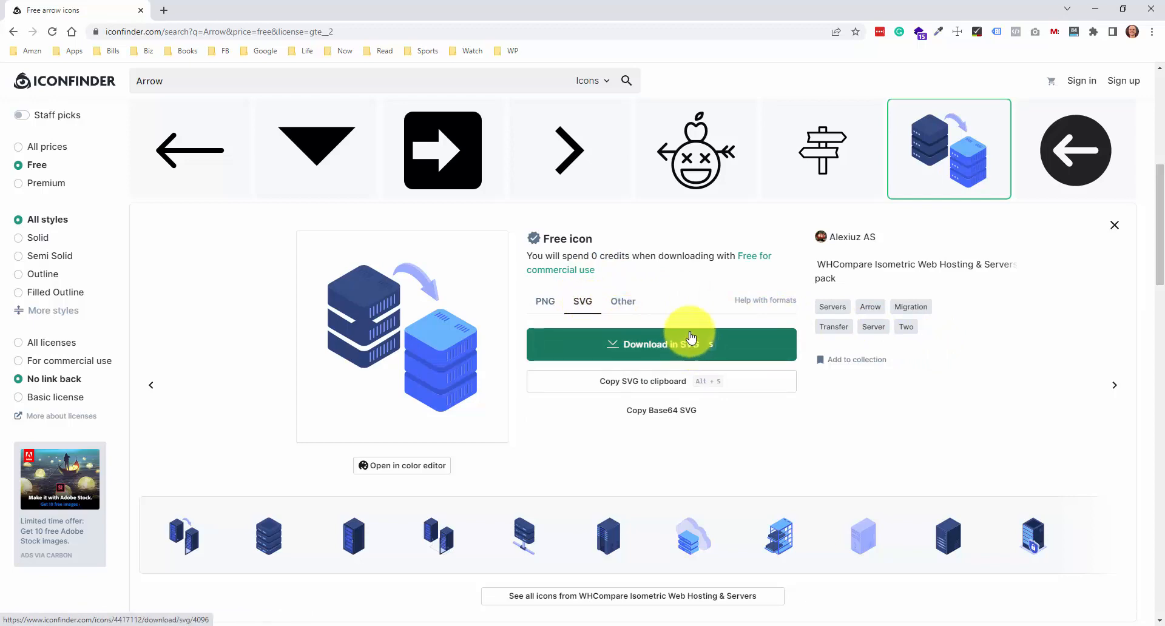
scroll(681, 307, "up", 6)
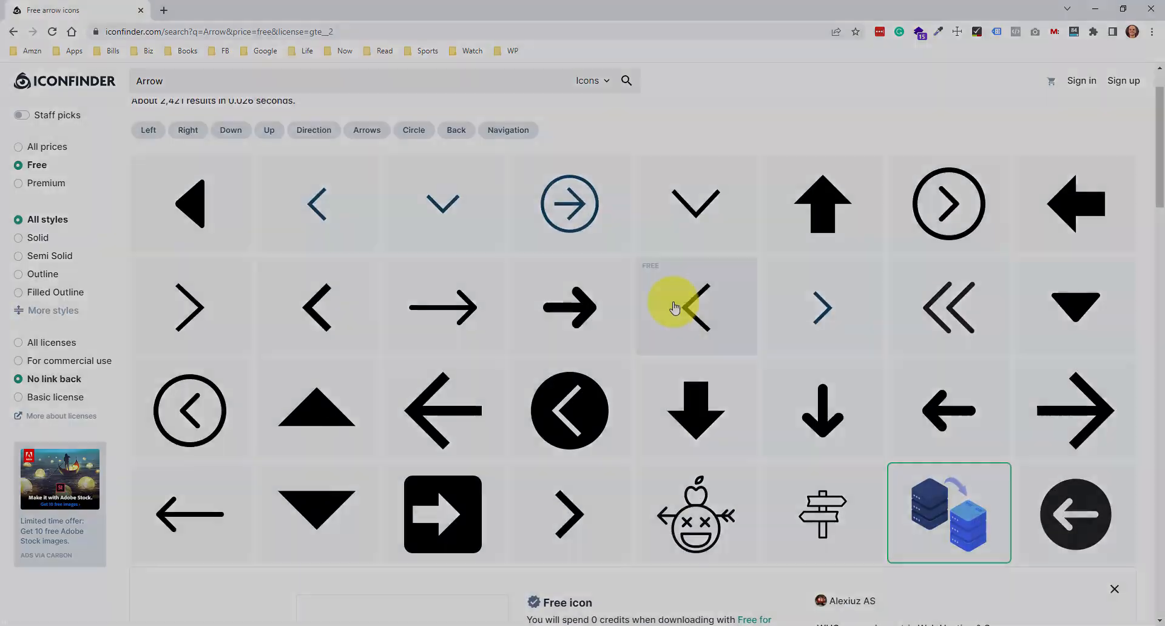